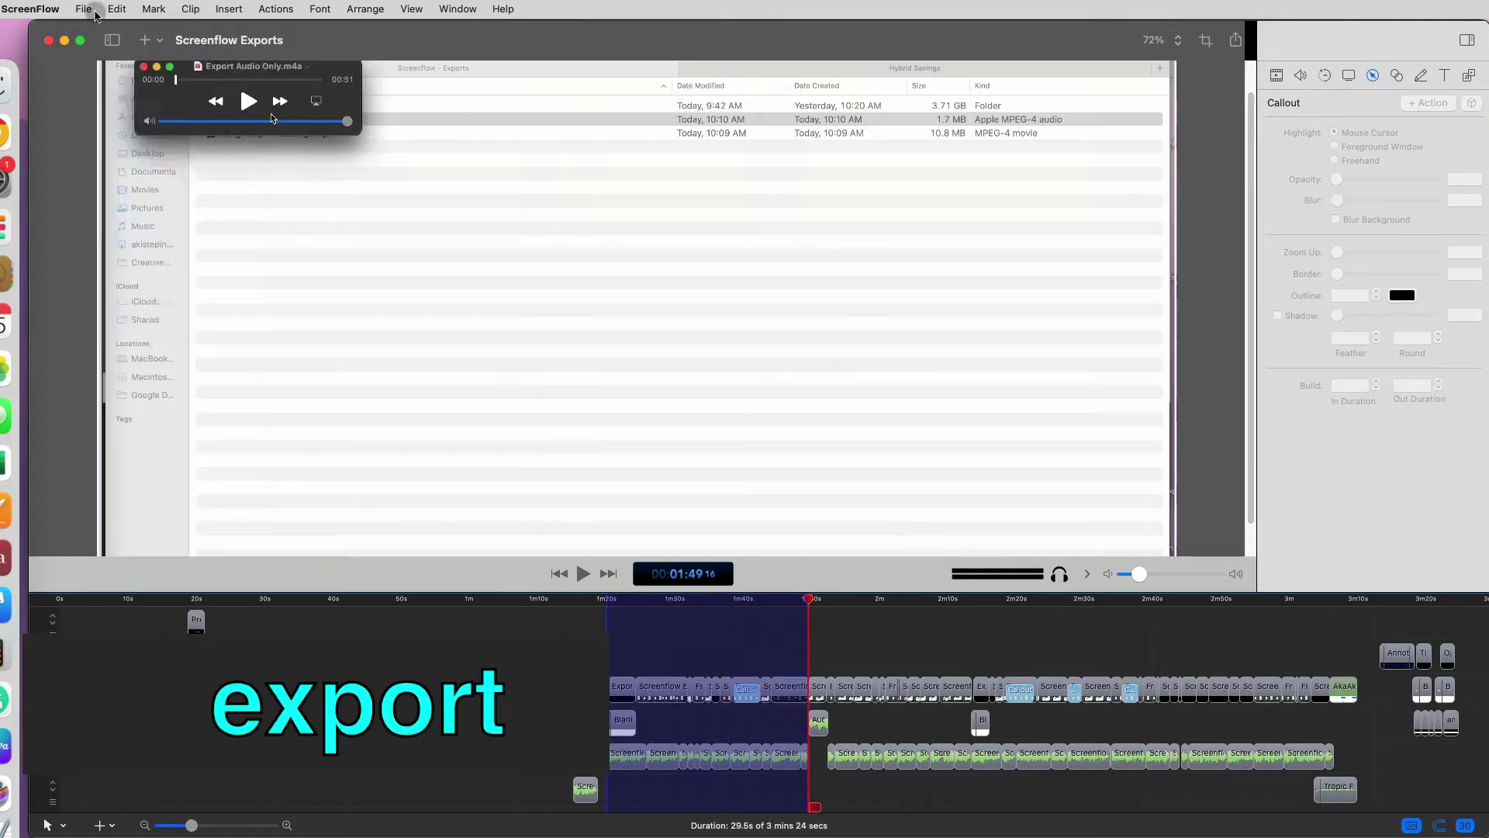
Step: Open Export Selected Range and its Customize sheet for H.264 video and AAC audio settings
click(91, 9)
click(138, 296)
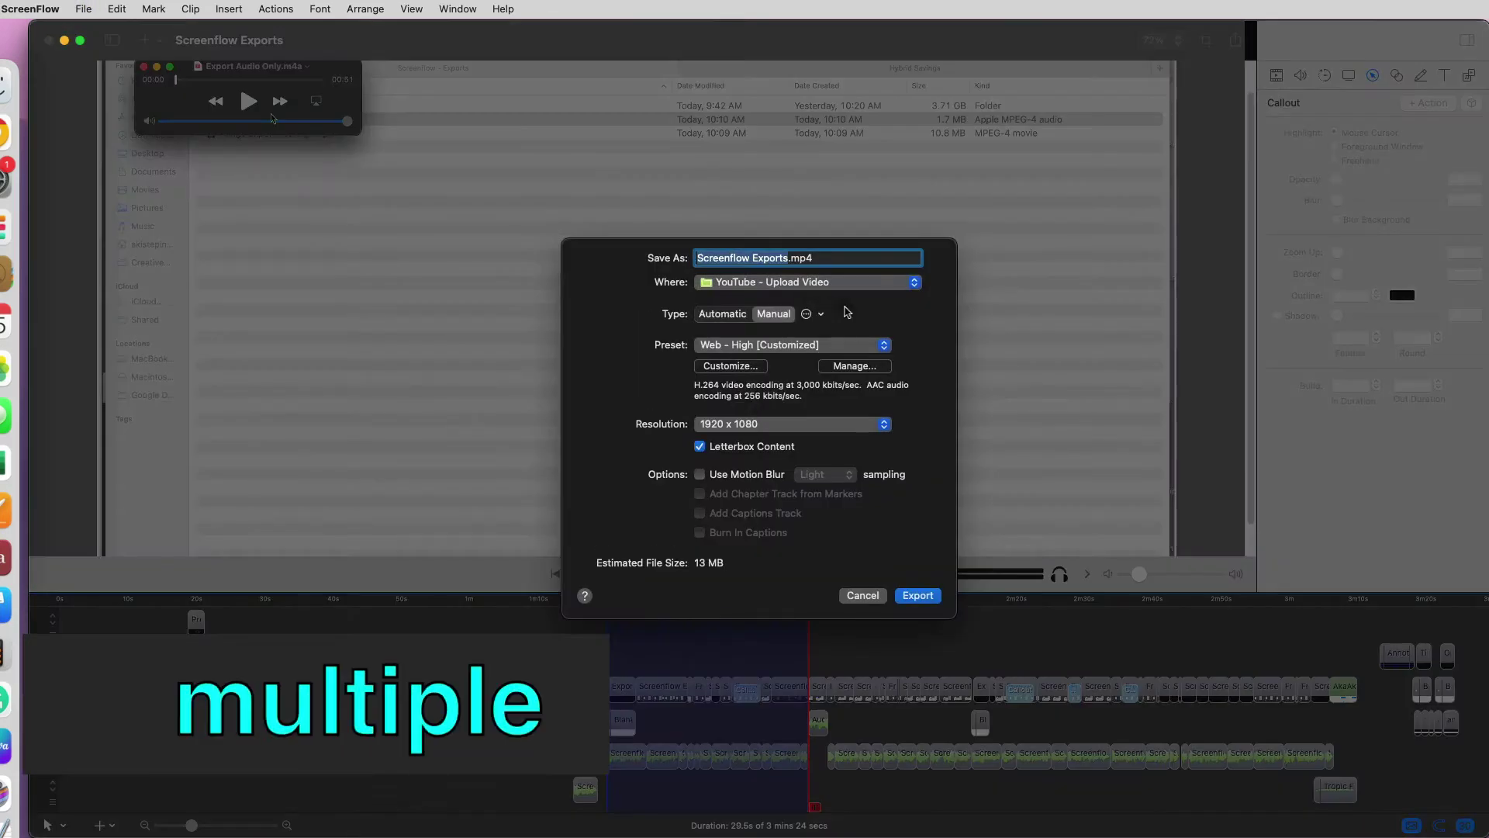
click(756, 368)
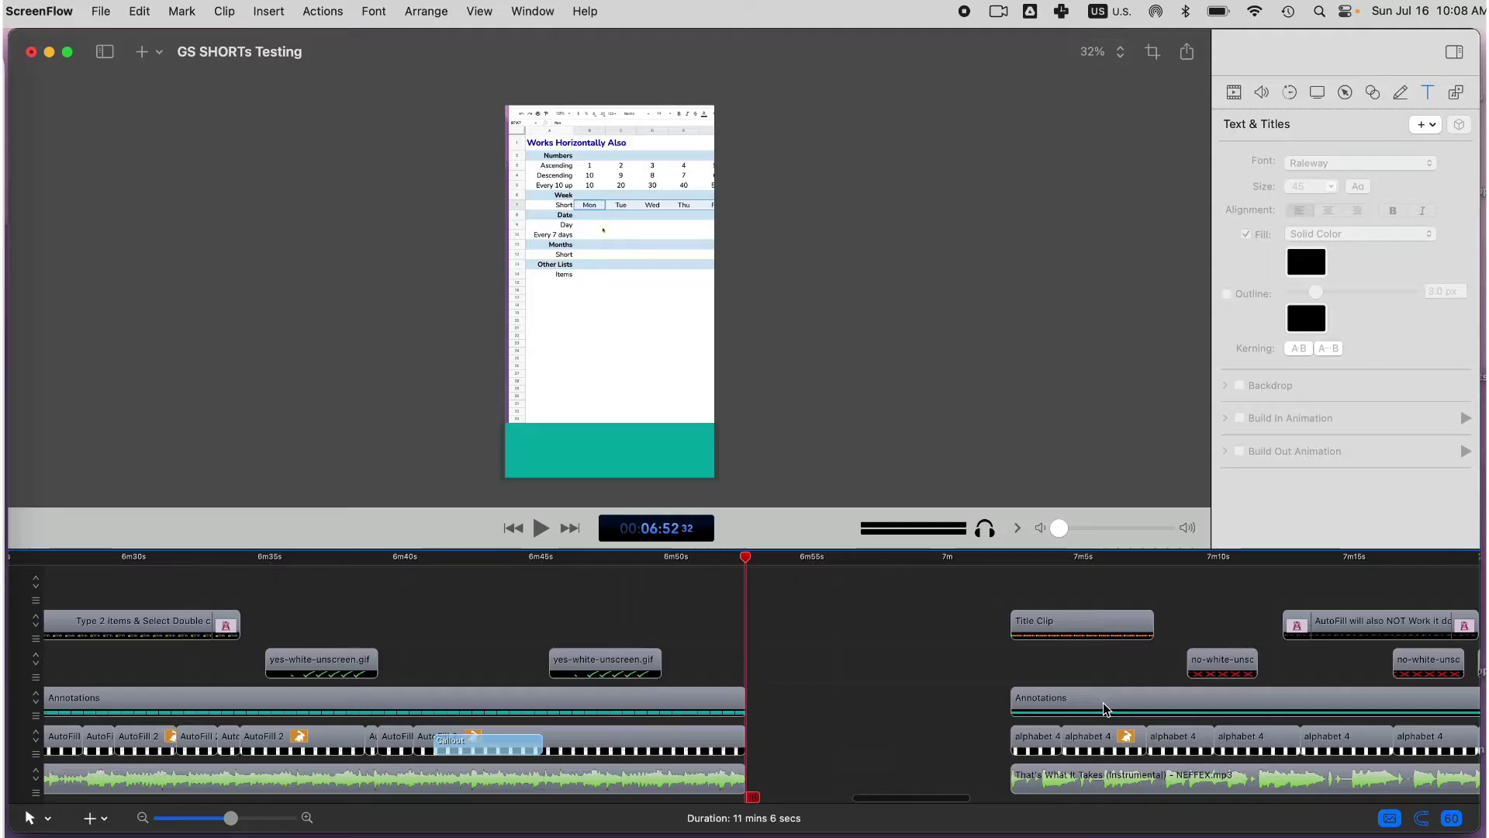
Step: Fit the 11-minute project on the timeline, mark a 51.4-second range near 6 minutes, and raise preview volume
scroll(1105, 708, down, 5)
scroll(1105, 708, left, 20)
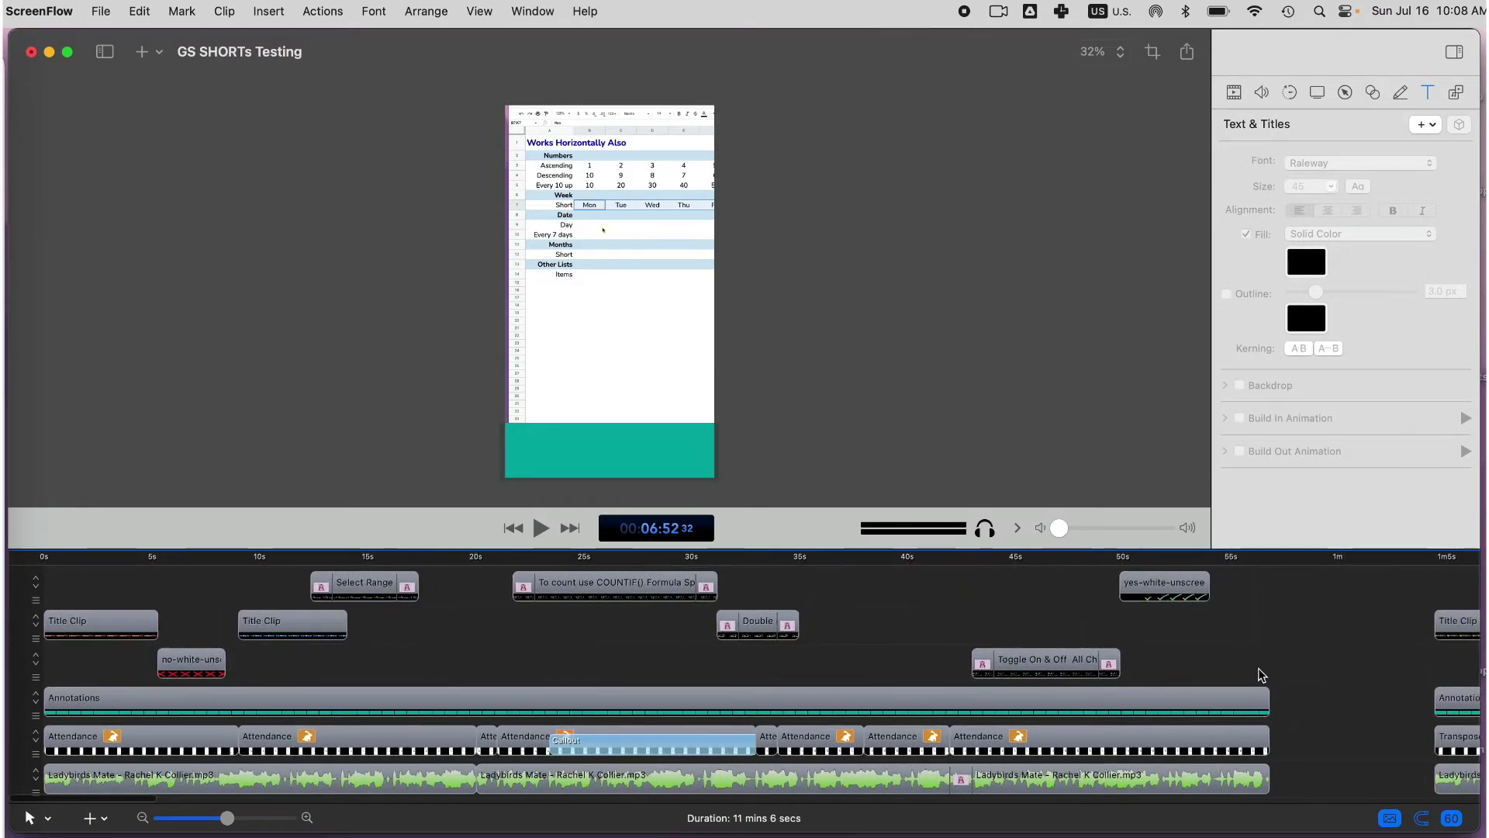
key(super+minus)
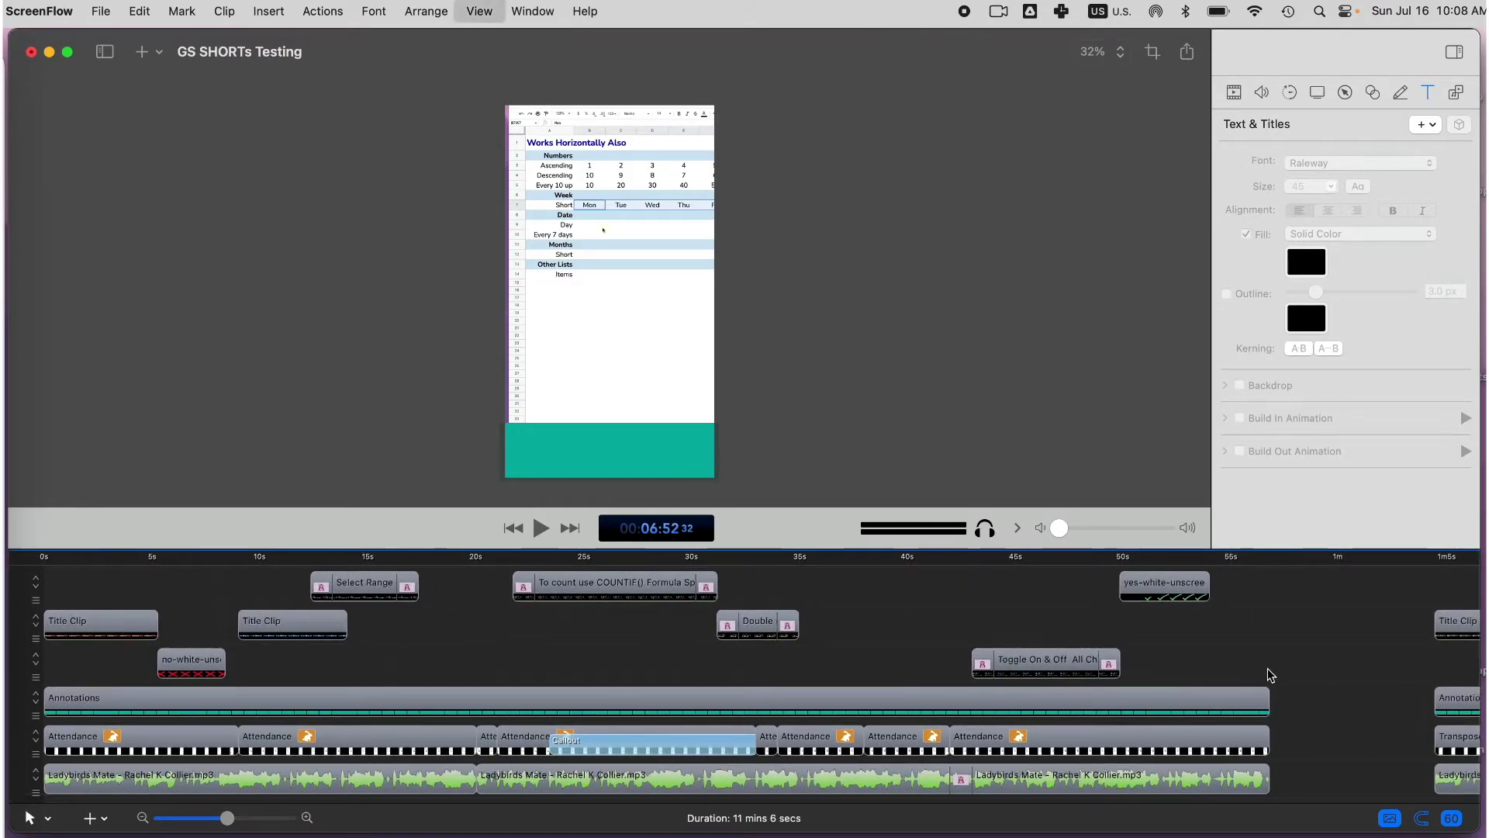
key(ctrl+t)
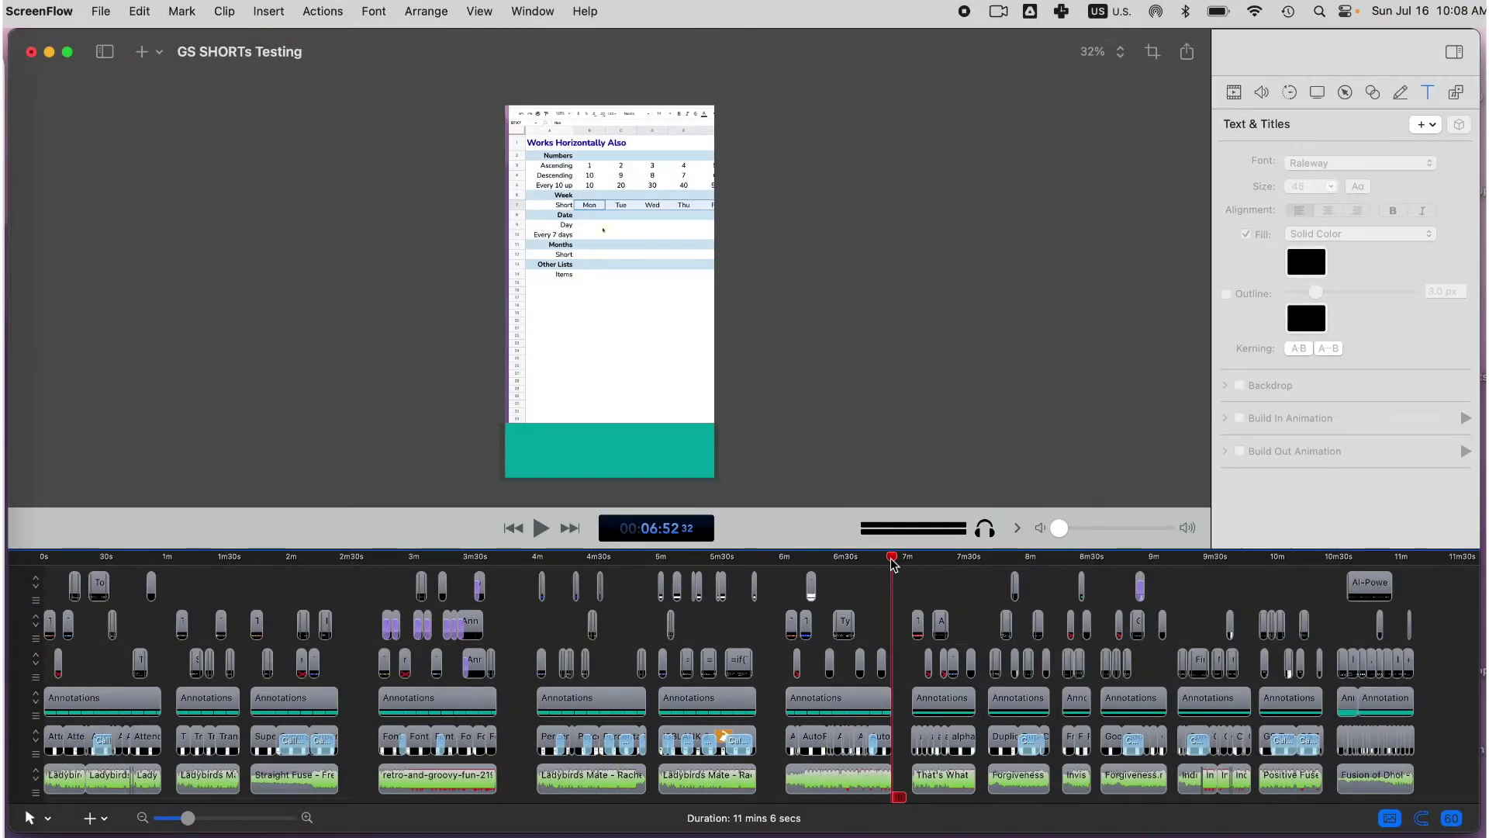
drag(892, 562, 785, 559)
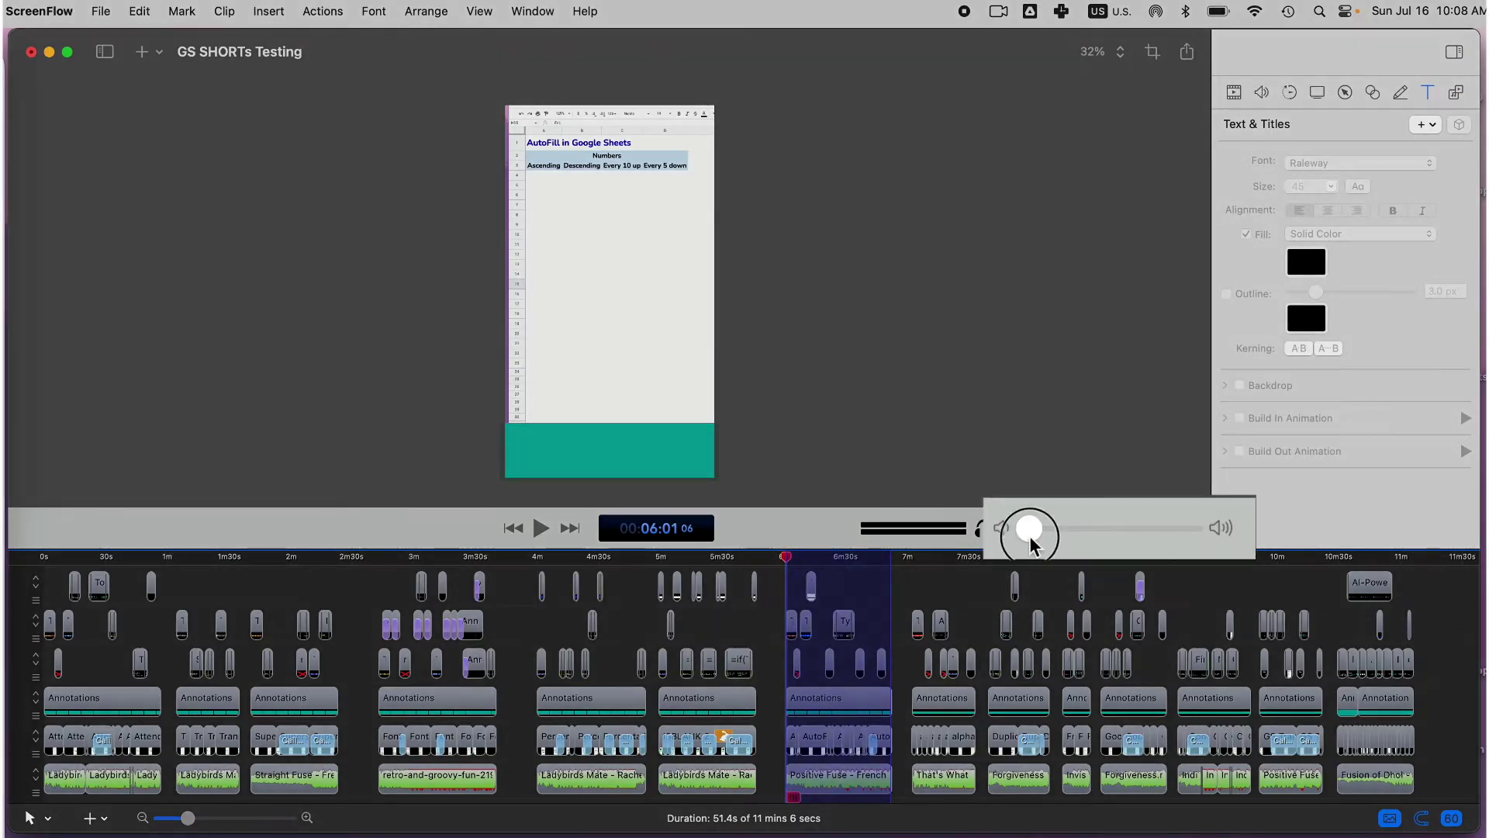
drag(1059, 528, 1124, 549)
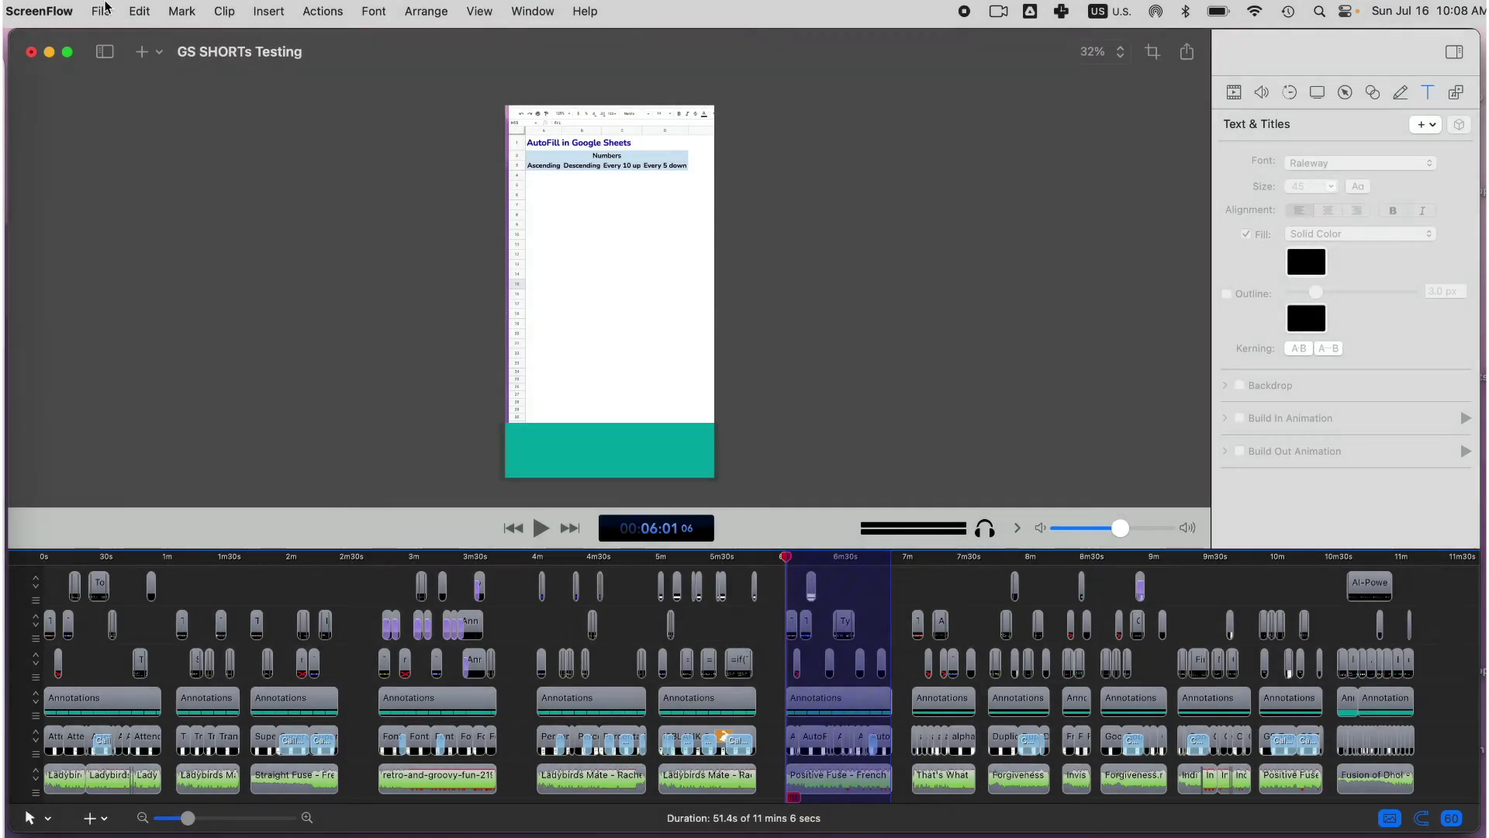
Step: In Export Selected Range, rename the output to 'Range Export Testing1' in Screenflow - Exports
click(106, 8)
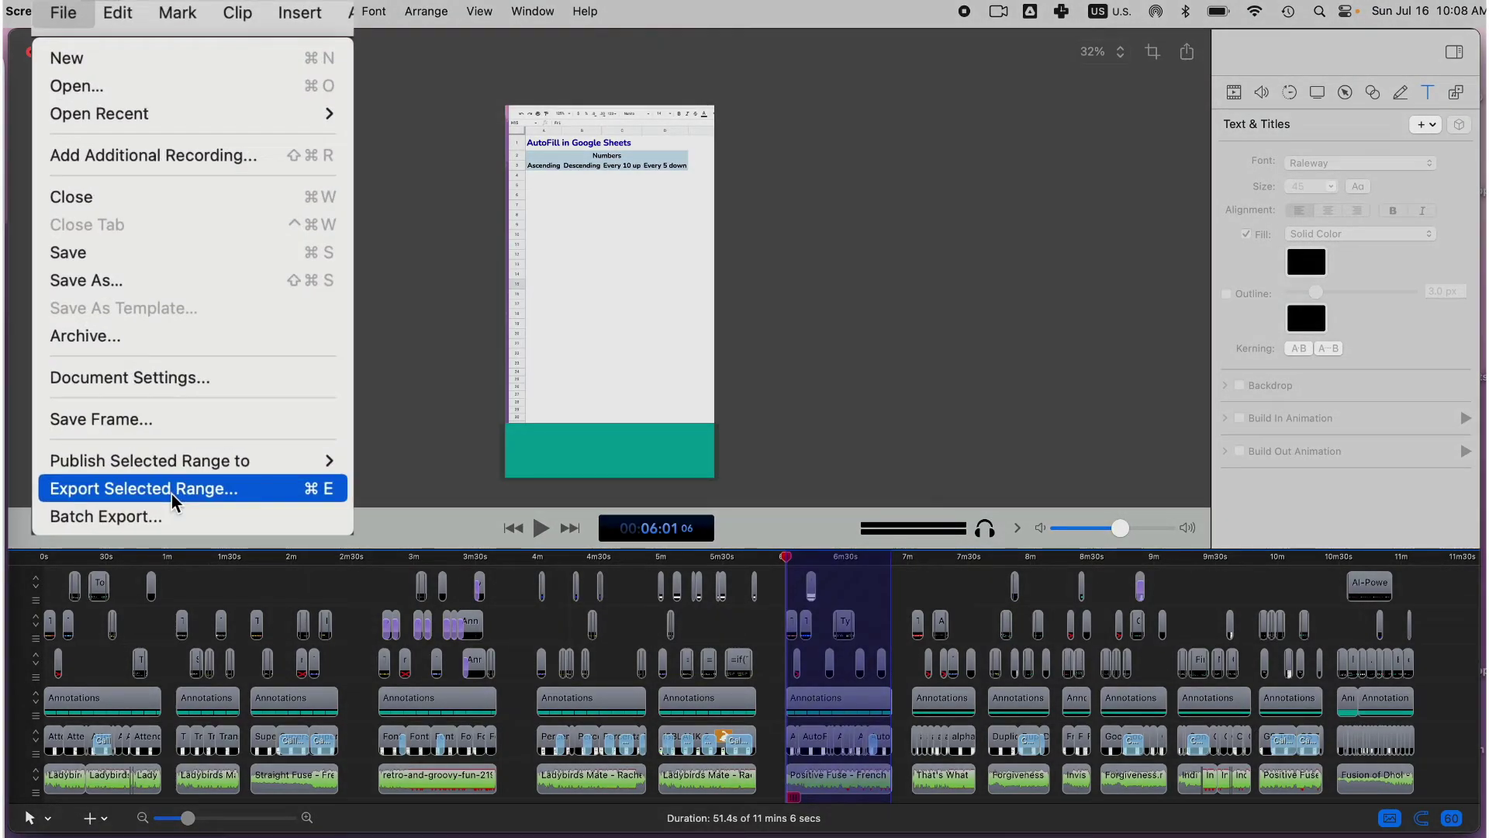
click(179, 349)
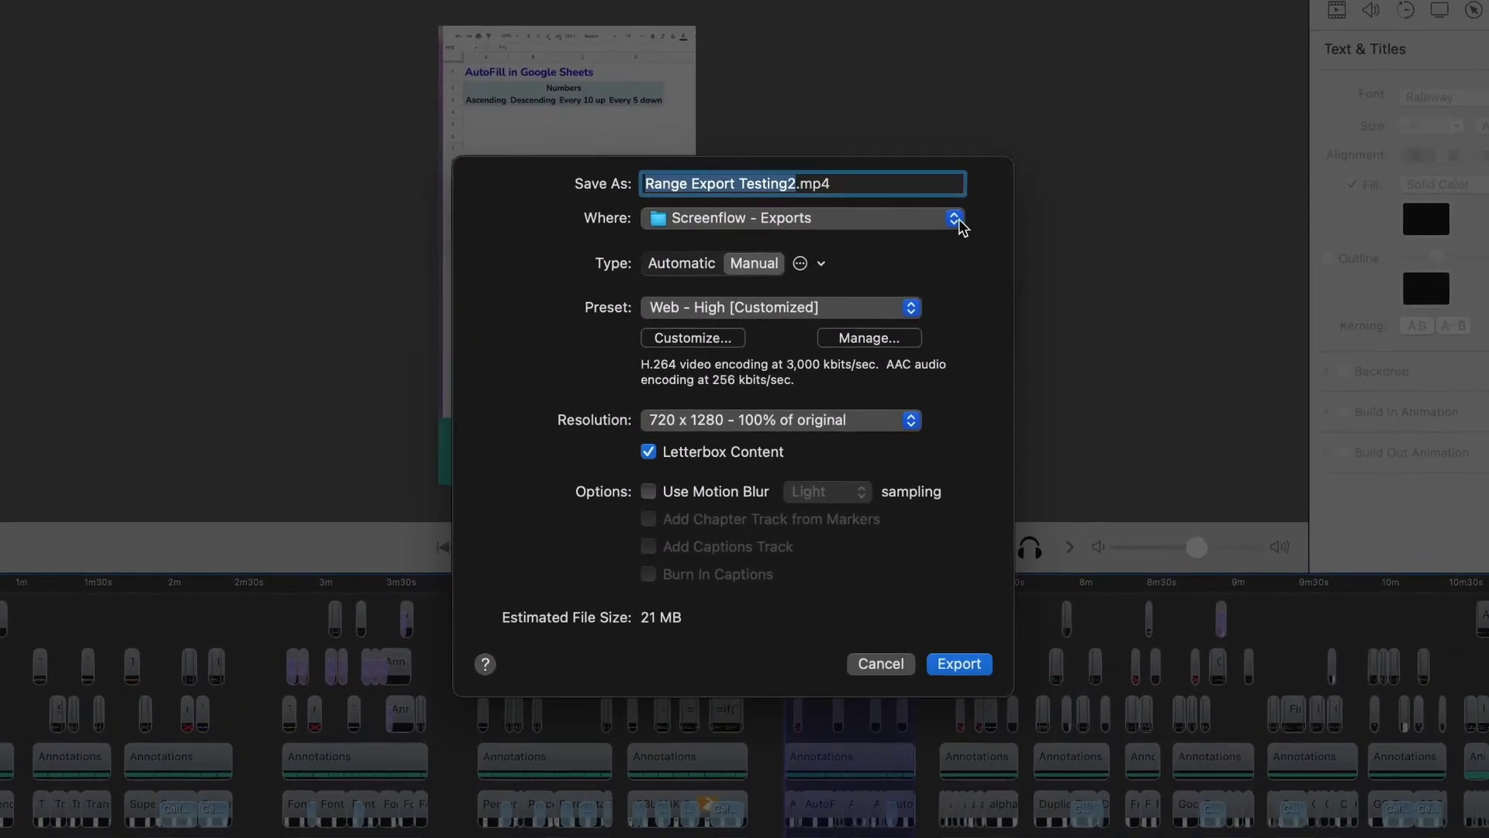
click(952, 221)
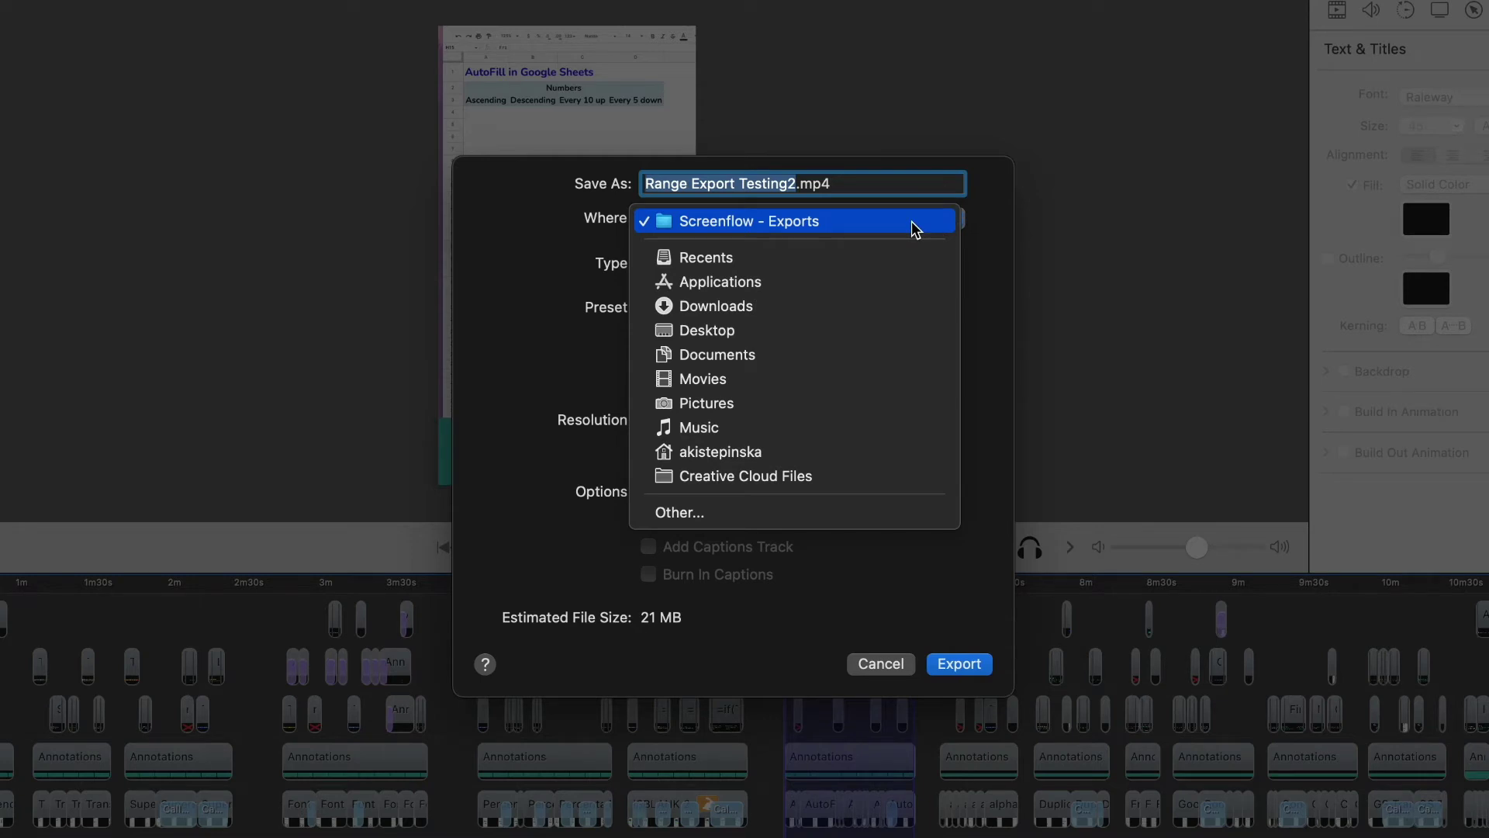
click(915, 225)
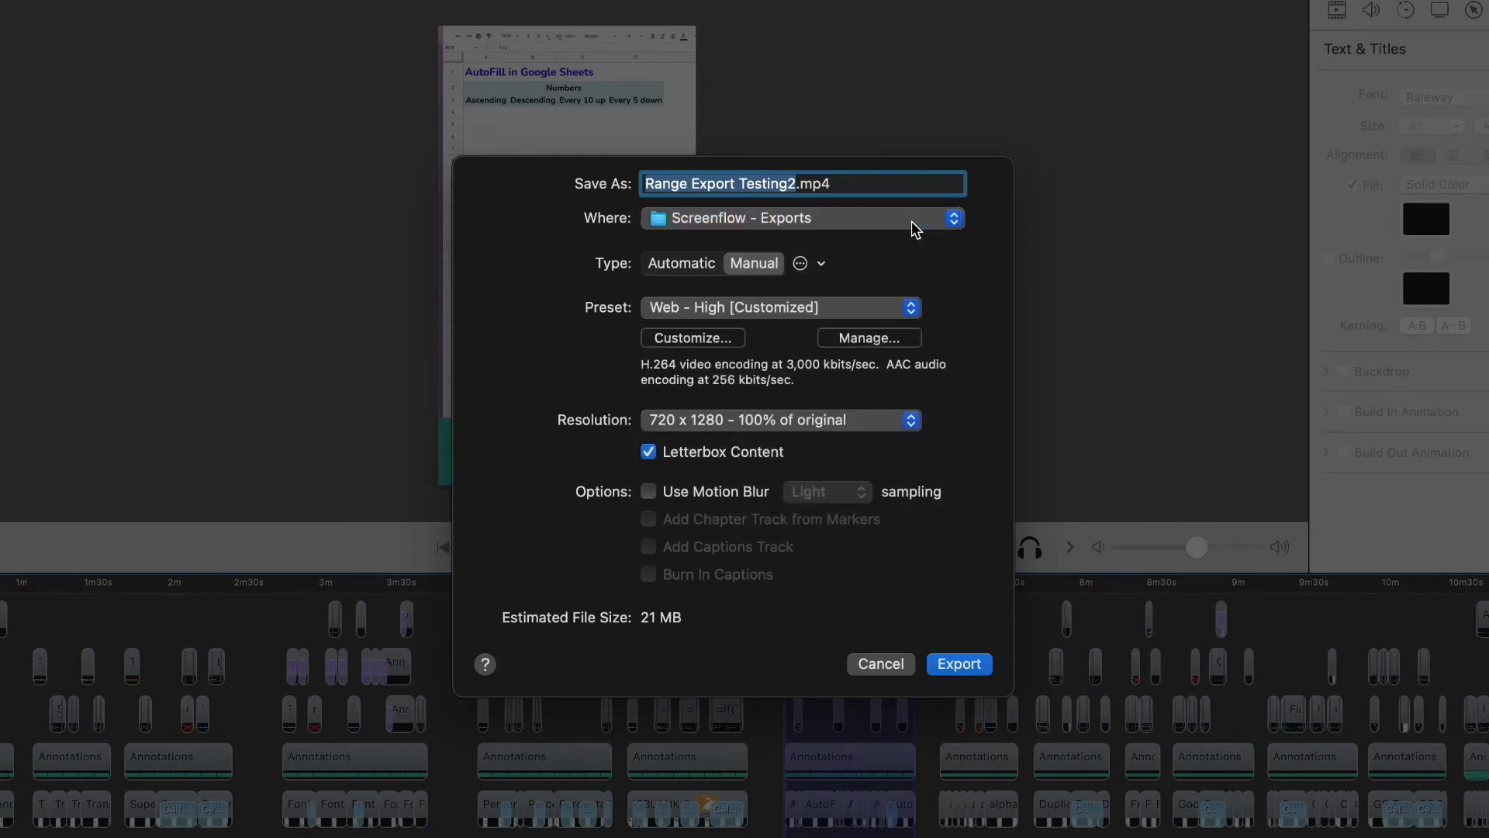
click(796, 184)
key(BackSpace)
text(1)
Step: Review encoding settings, keep 720 x 1280 resolution, and start the export
click(702, 339)
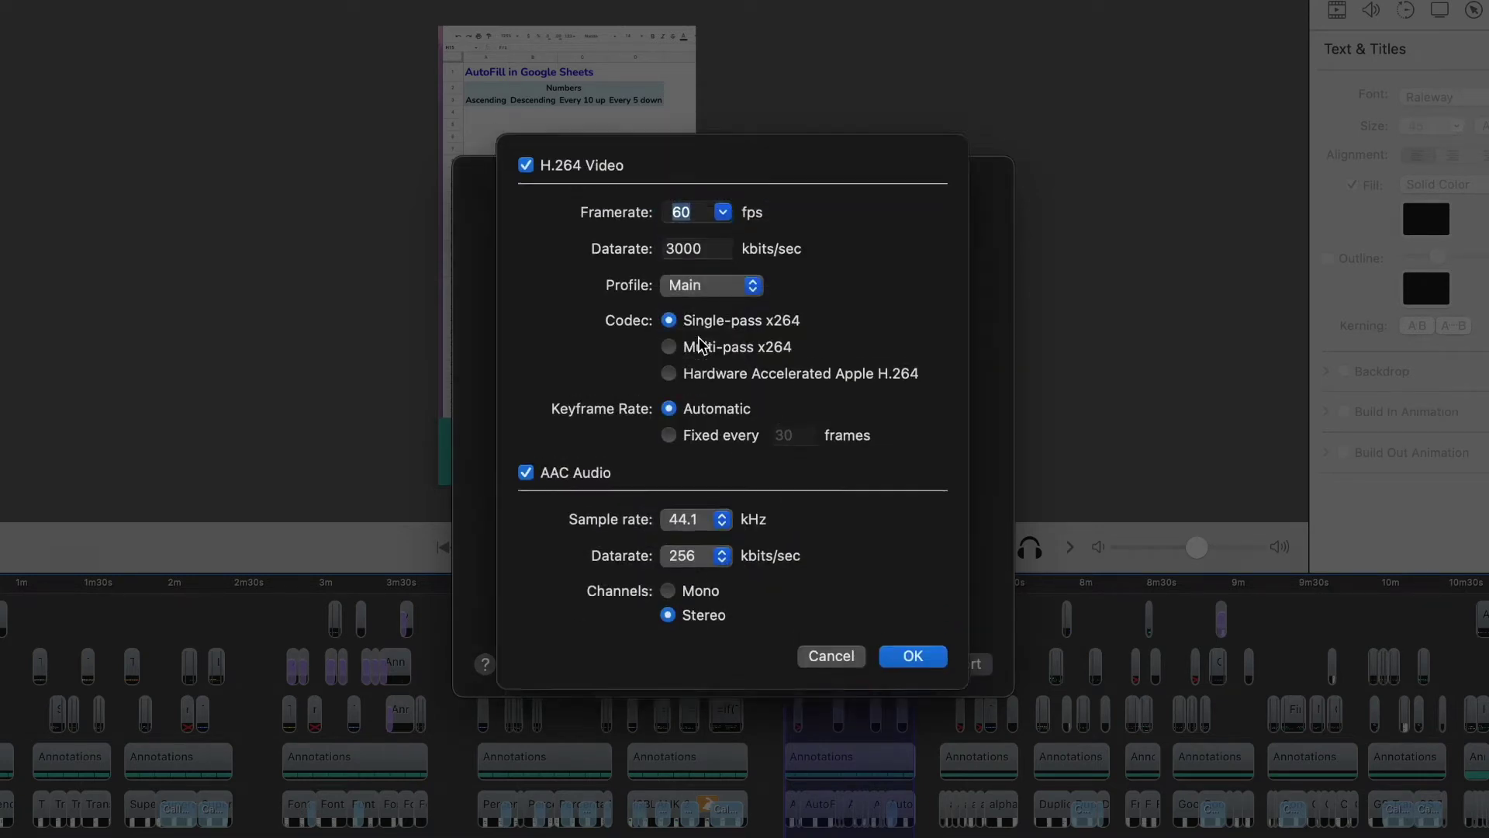
click(720, 229)
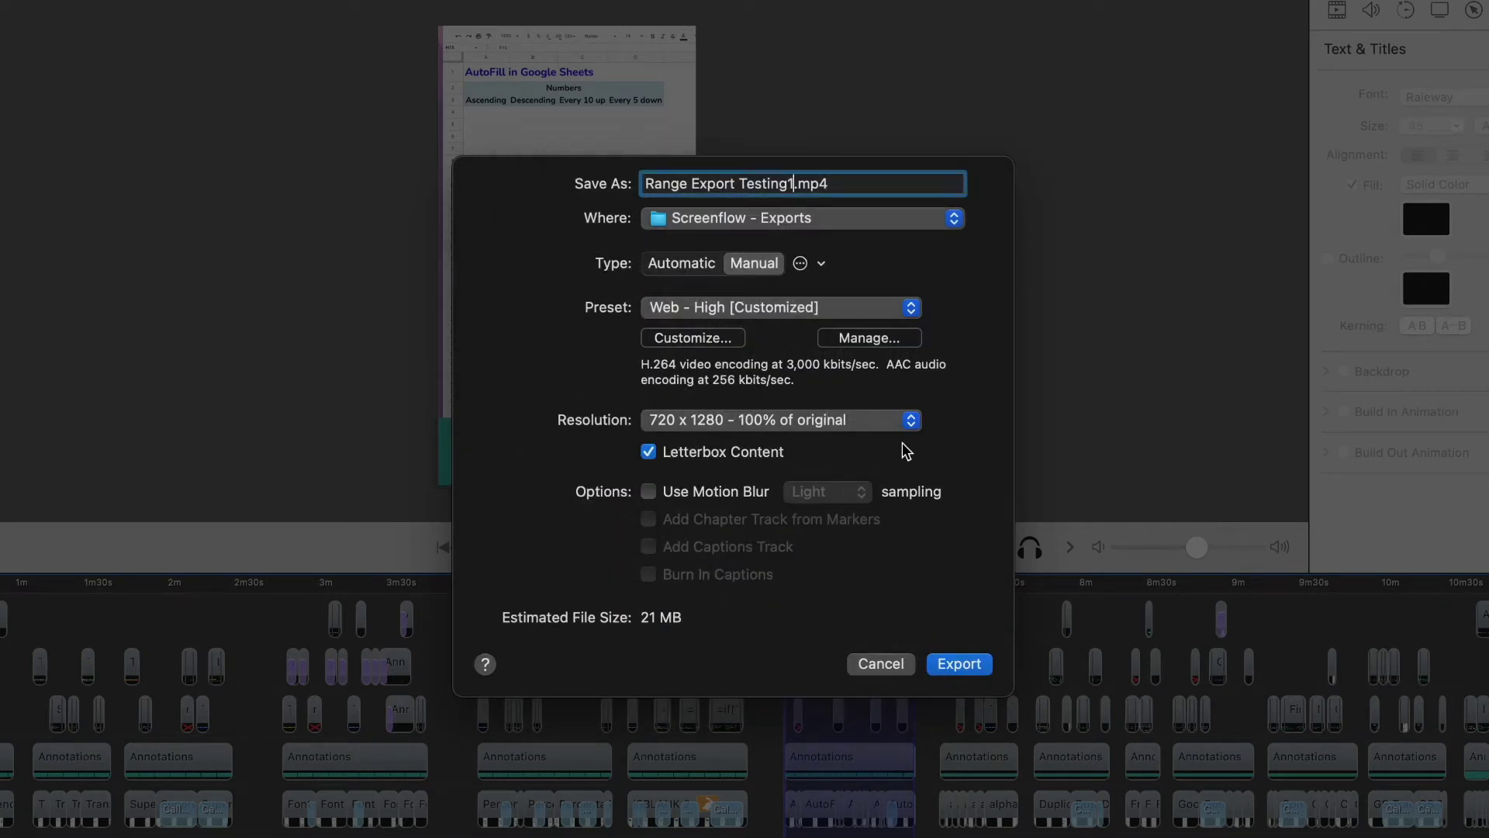
click(912, 421)
click(917, 422)
click(960, 663)
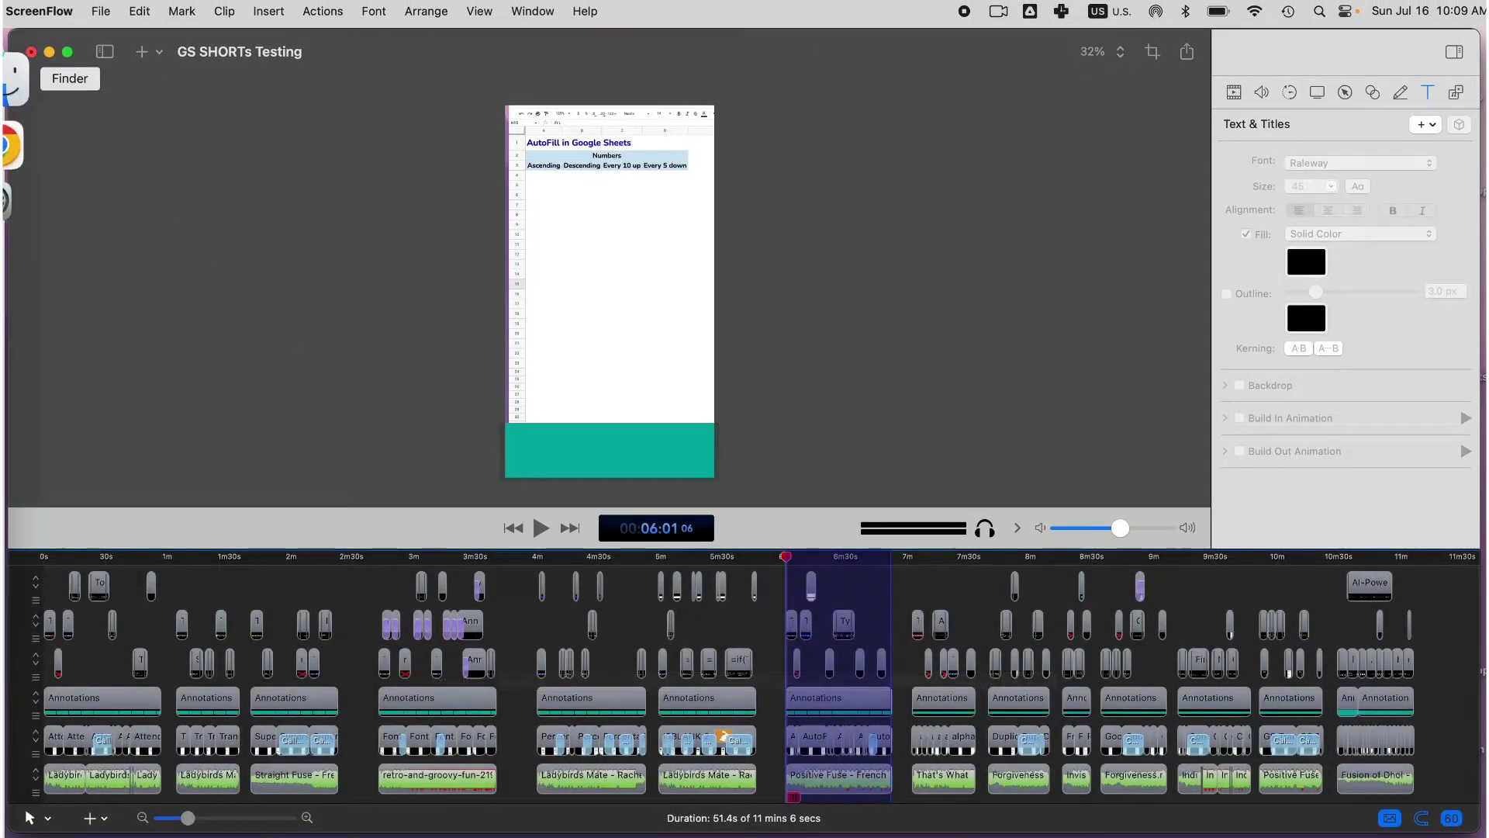
Step: Open Range Export Testing1.mp4 from the export folder in QuickTime Player and play it
click(15, 78)
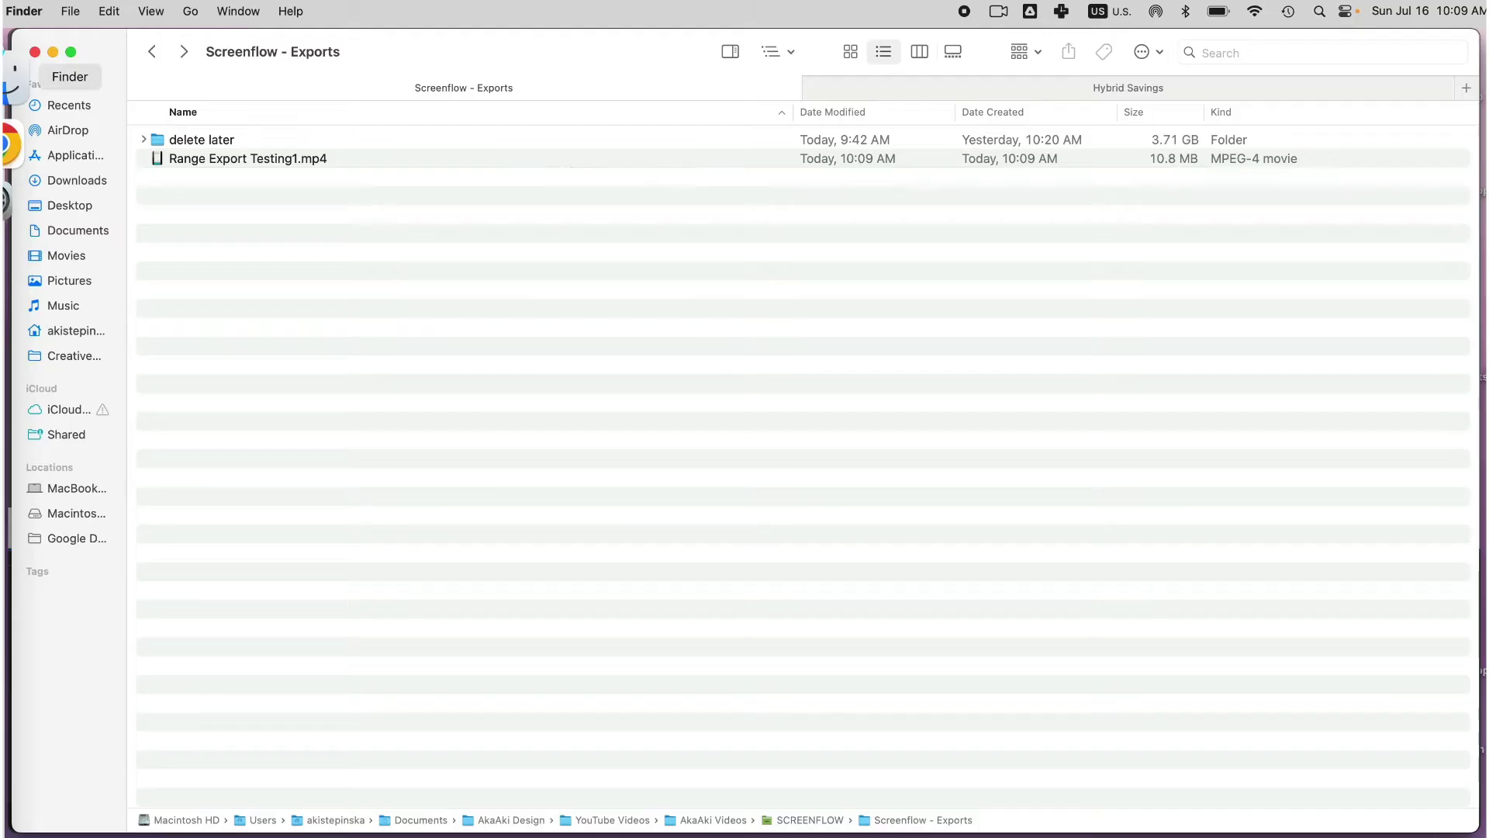
click(162, 159)
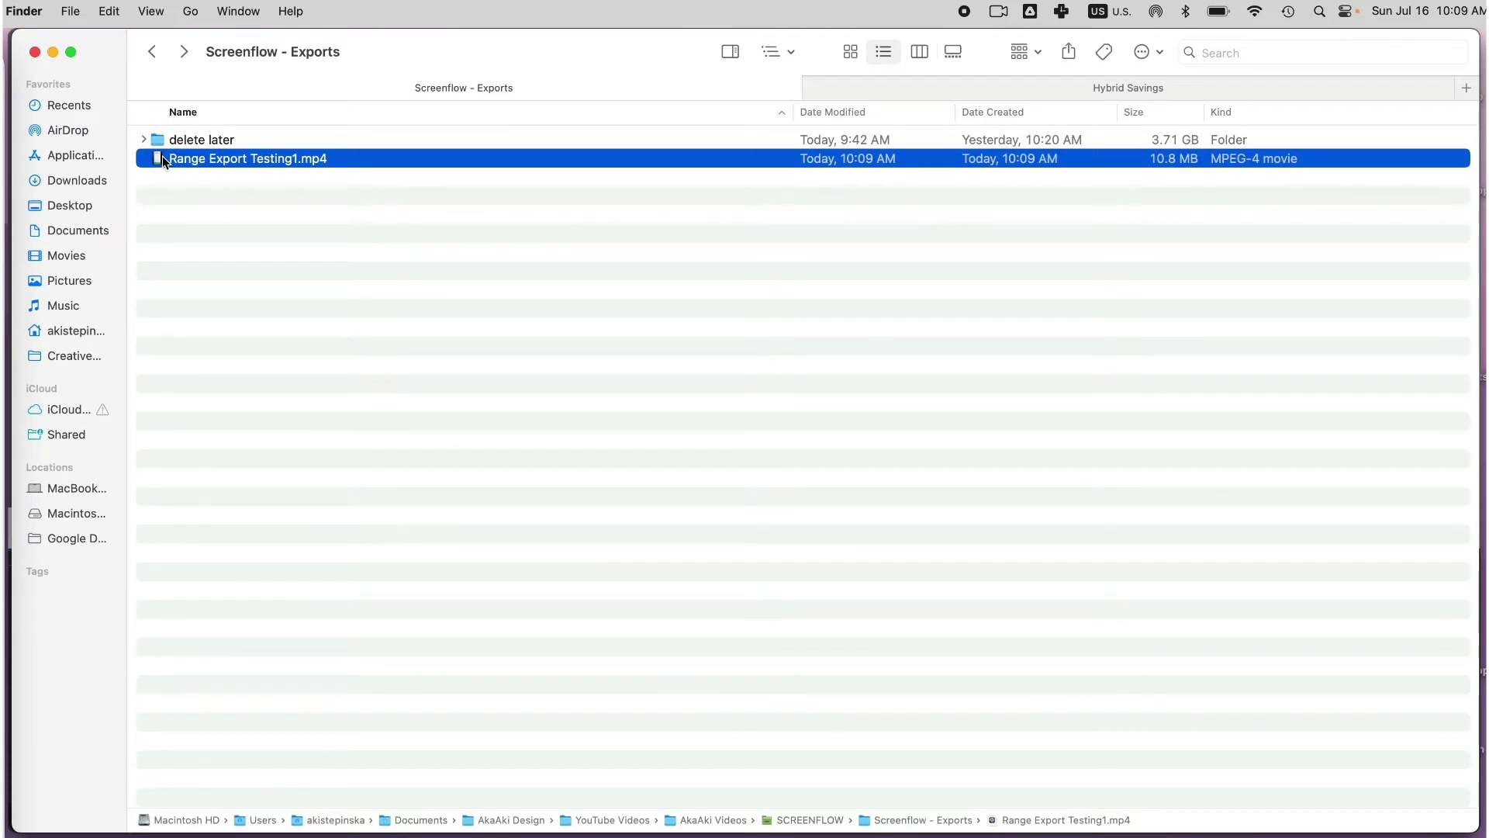
double_click(161, 158)
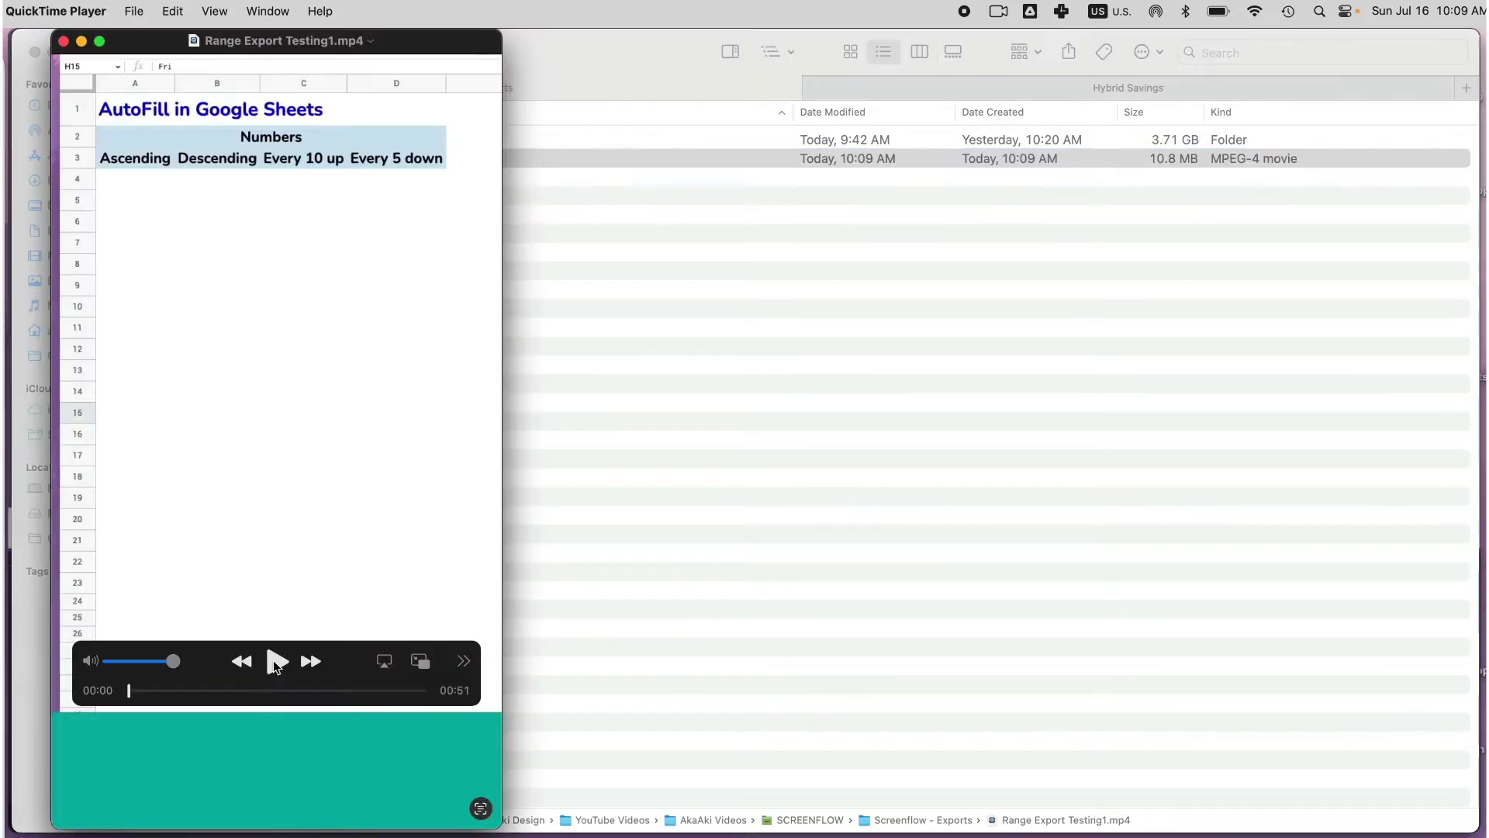
click(273, 662)
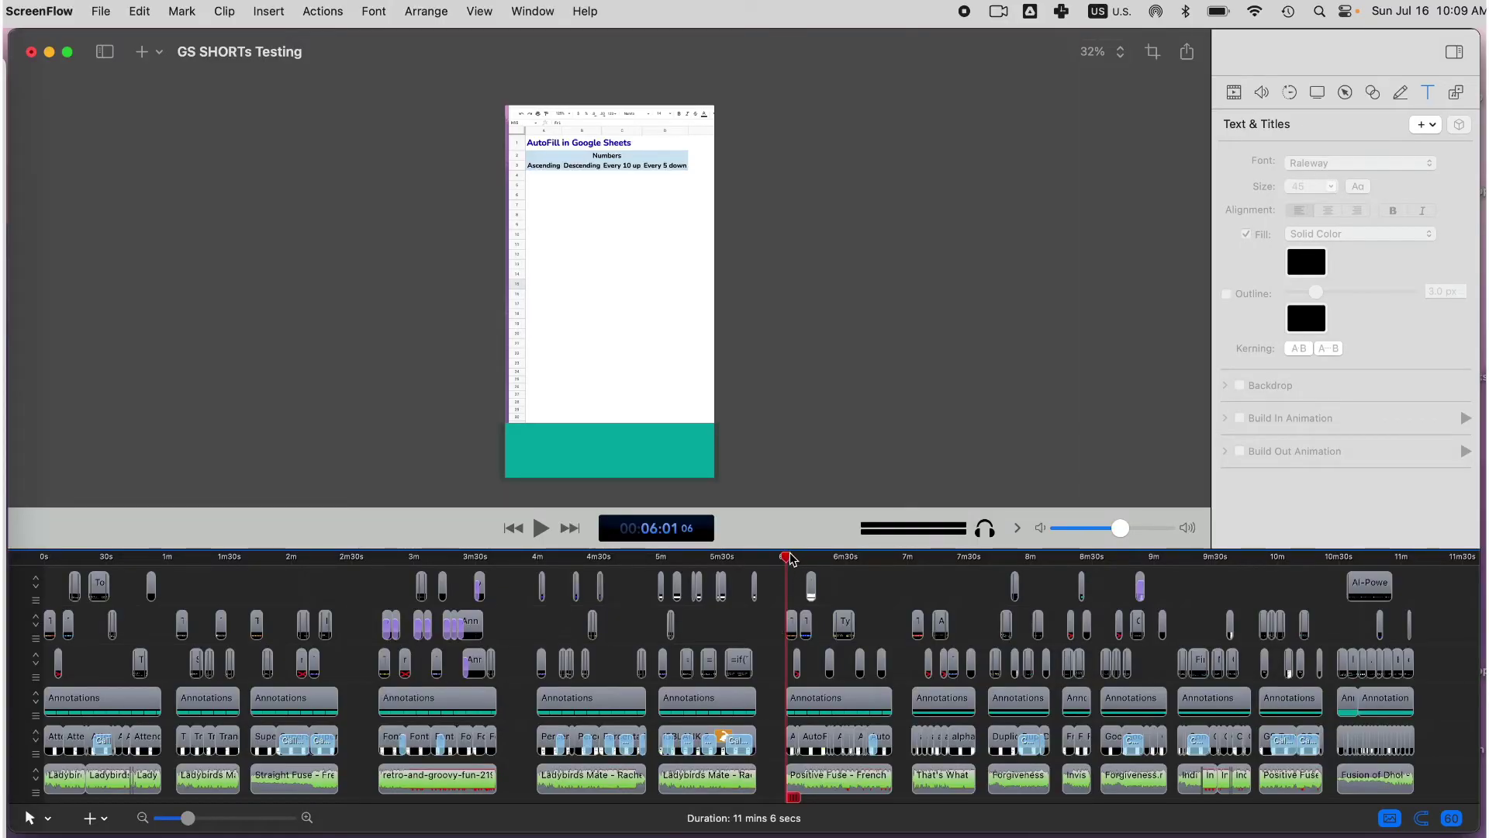
Step: Reselect the timeline range and set up a range export named 'Export Audio Only' with the AAC - Audio Only preset
drag(787, 560, 898, 582)
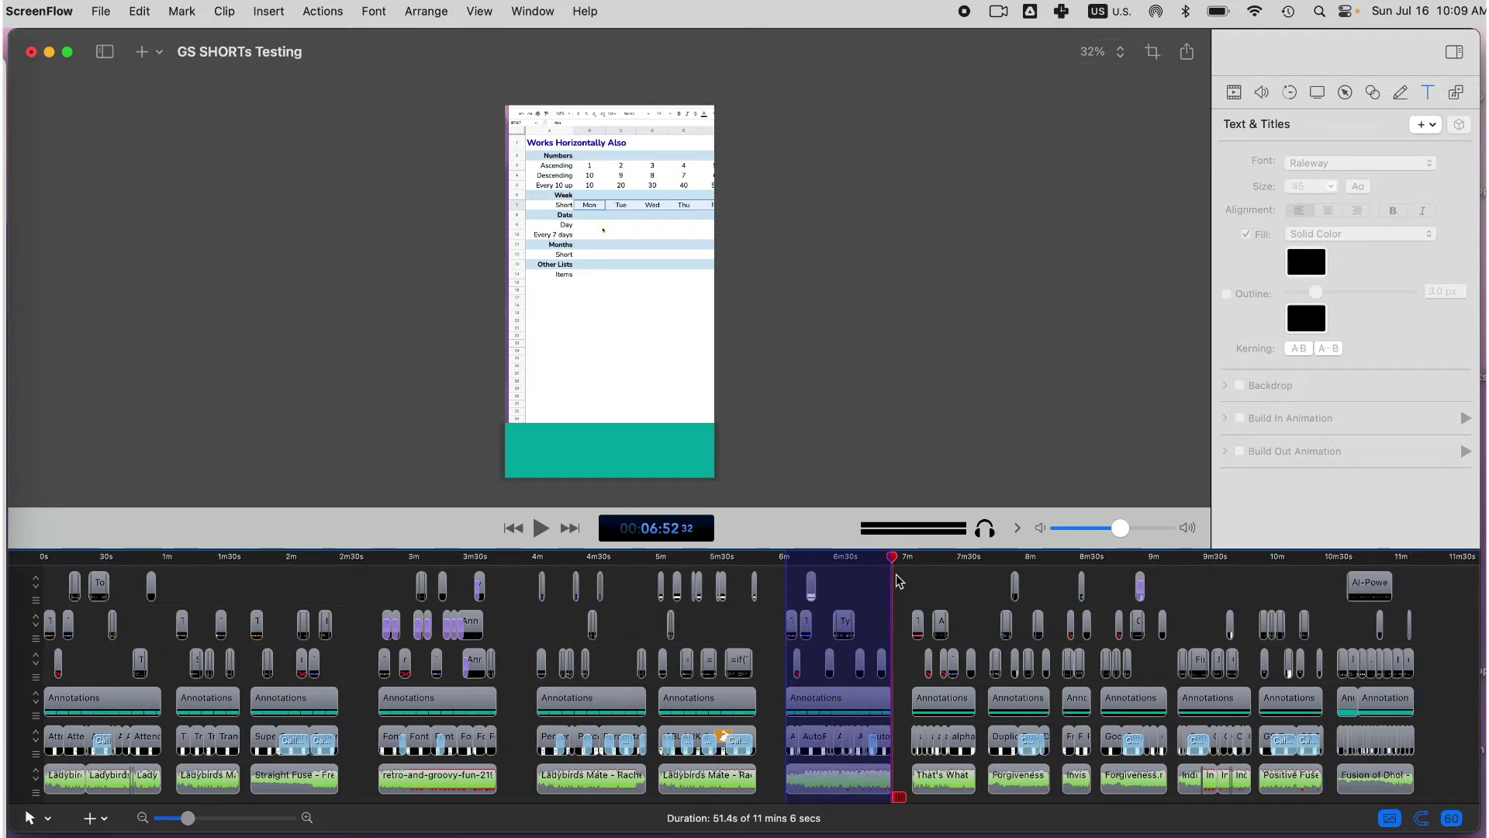
click(108, 13)
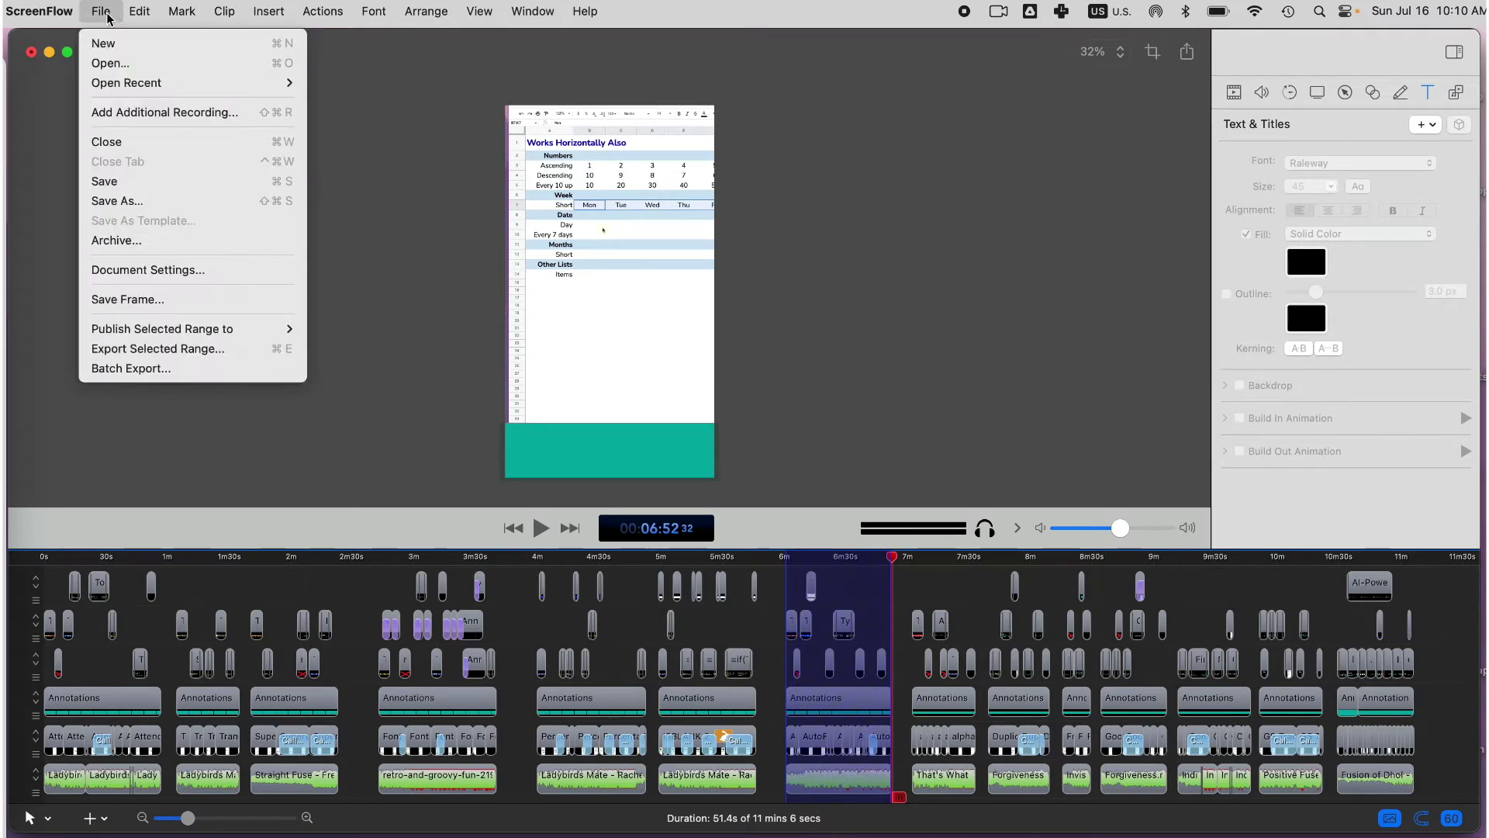
click(171, 351)
text(Export Audio Only)
click(889, 333)
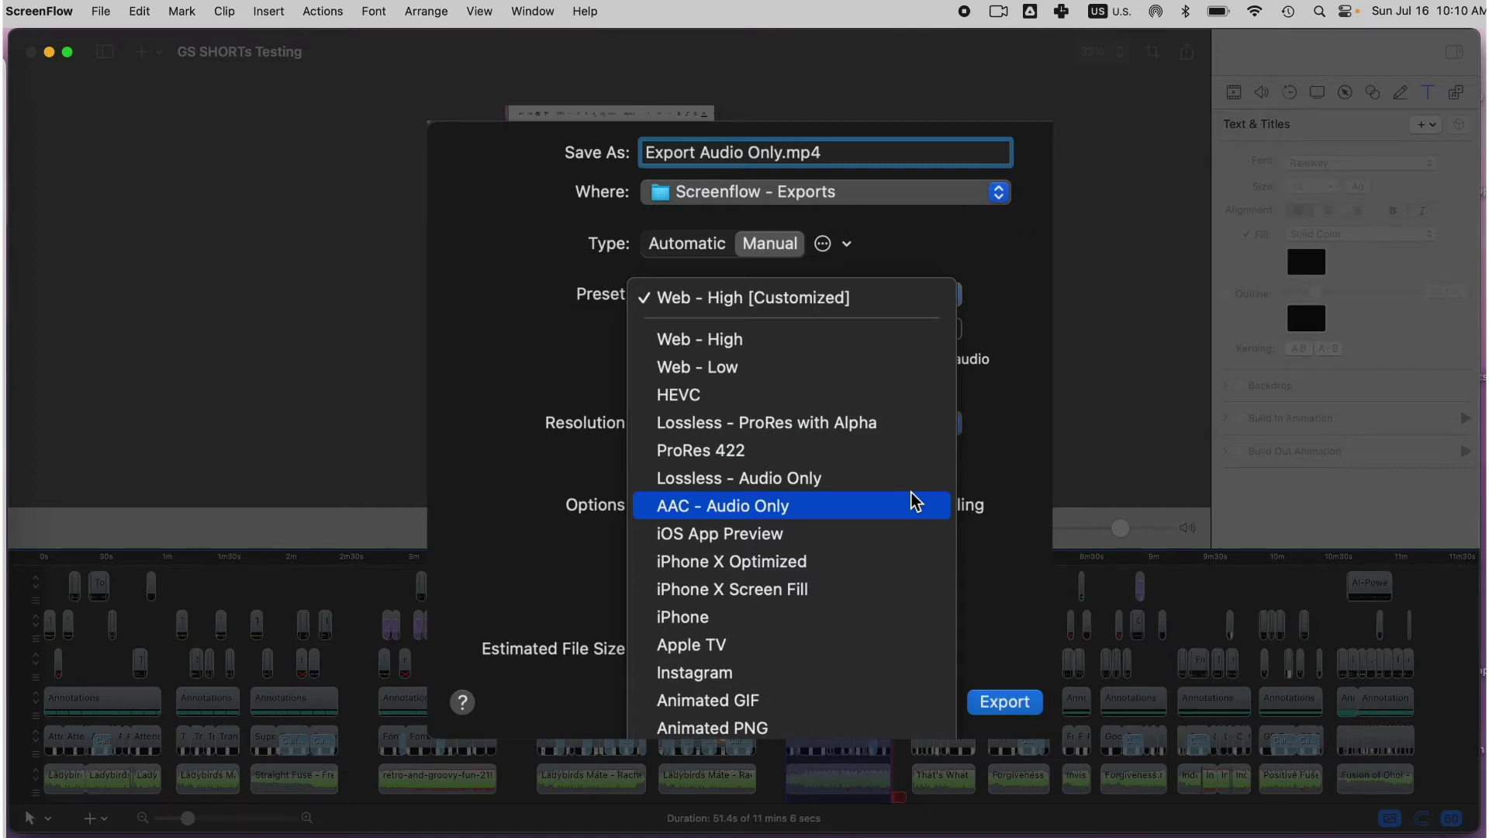
click(913, 503)
Step: Open Export Audio Only.m4a with QuickTime Player, play it and pause around 00:04
click(931, 625)
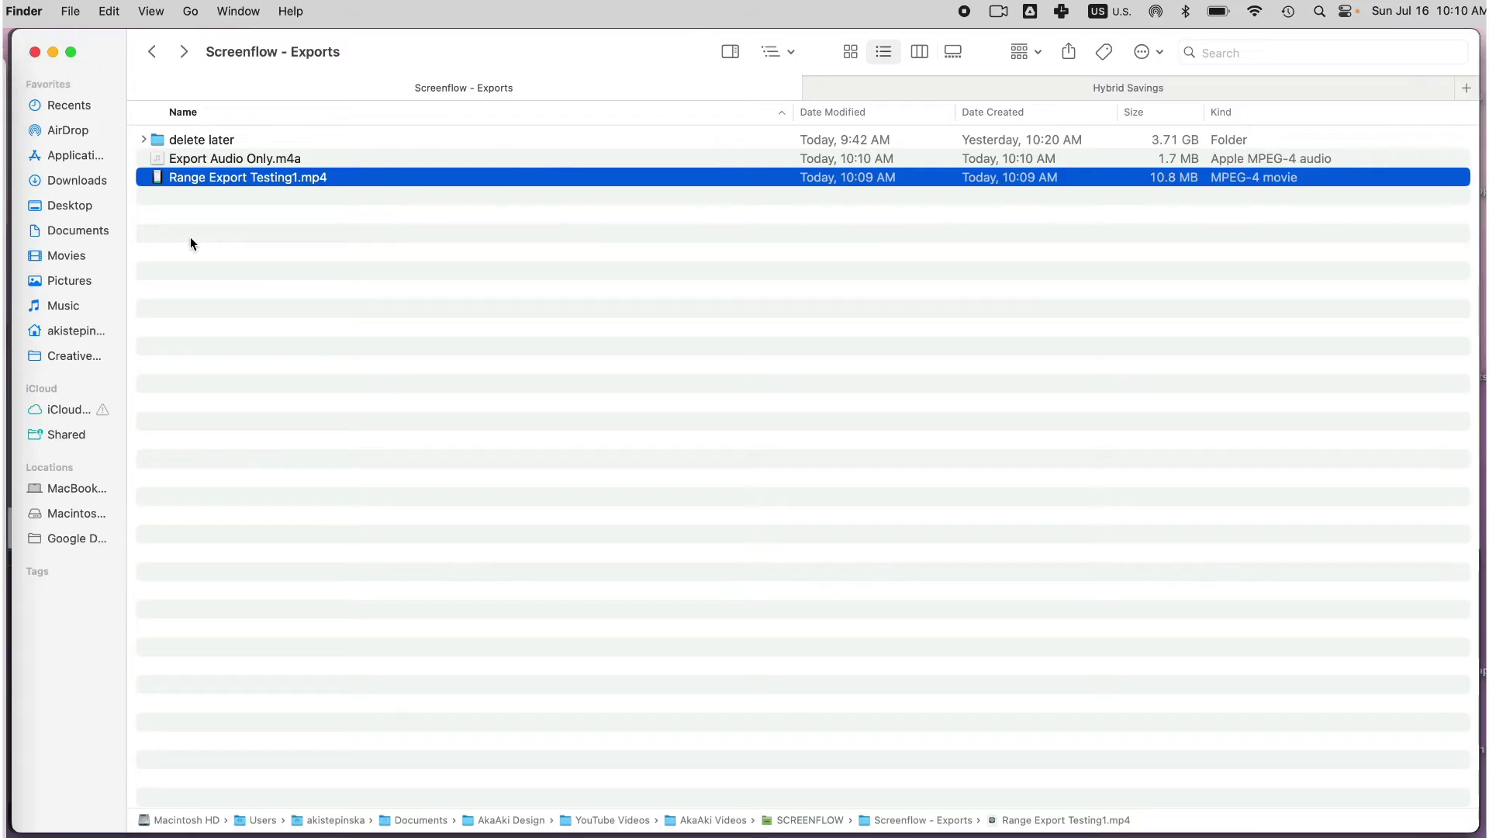
click(158, 155)
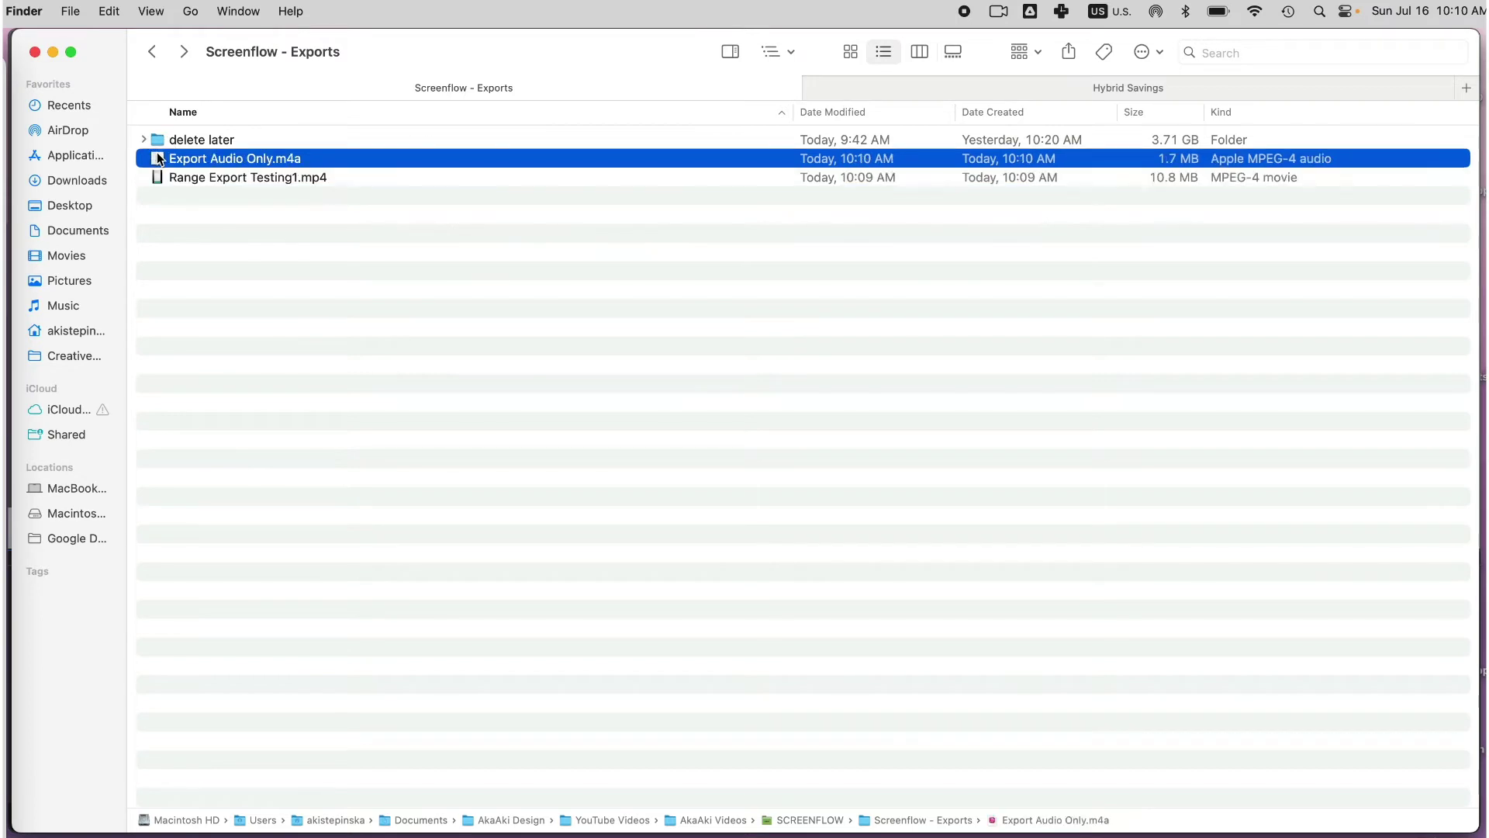
right_click(158, 158)
mouse_move(233, 182)
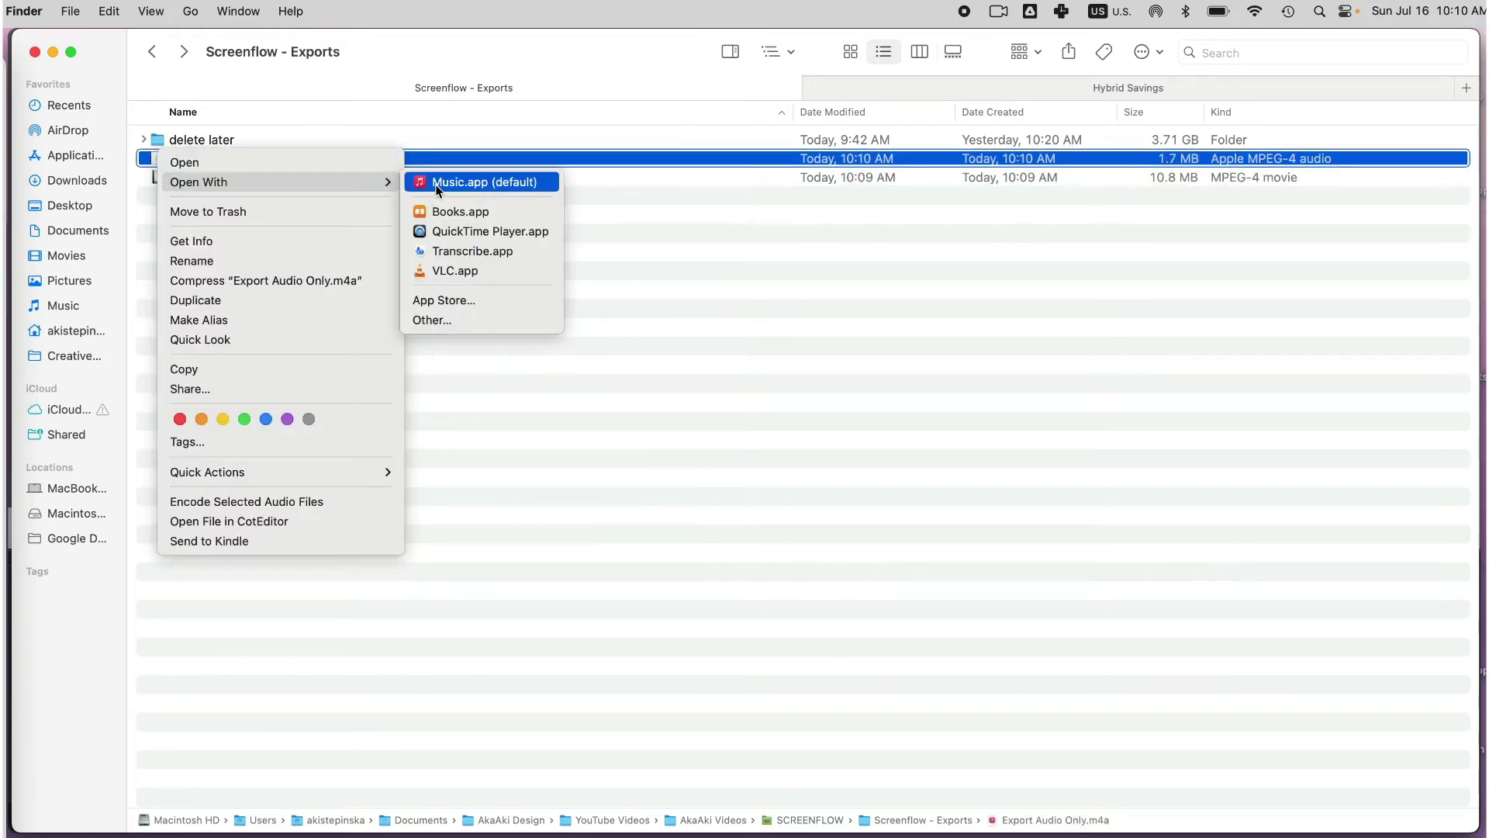
click(454, 231)
click(208, 135)
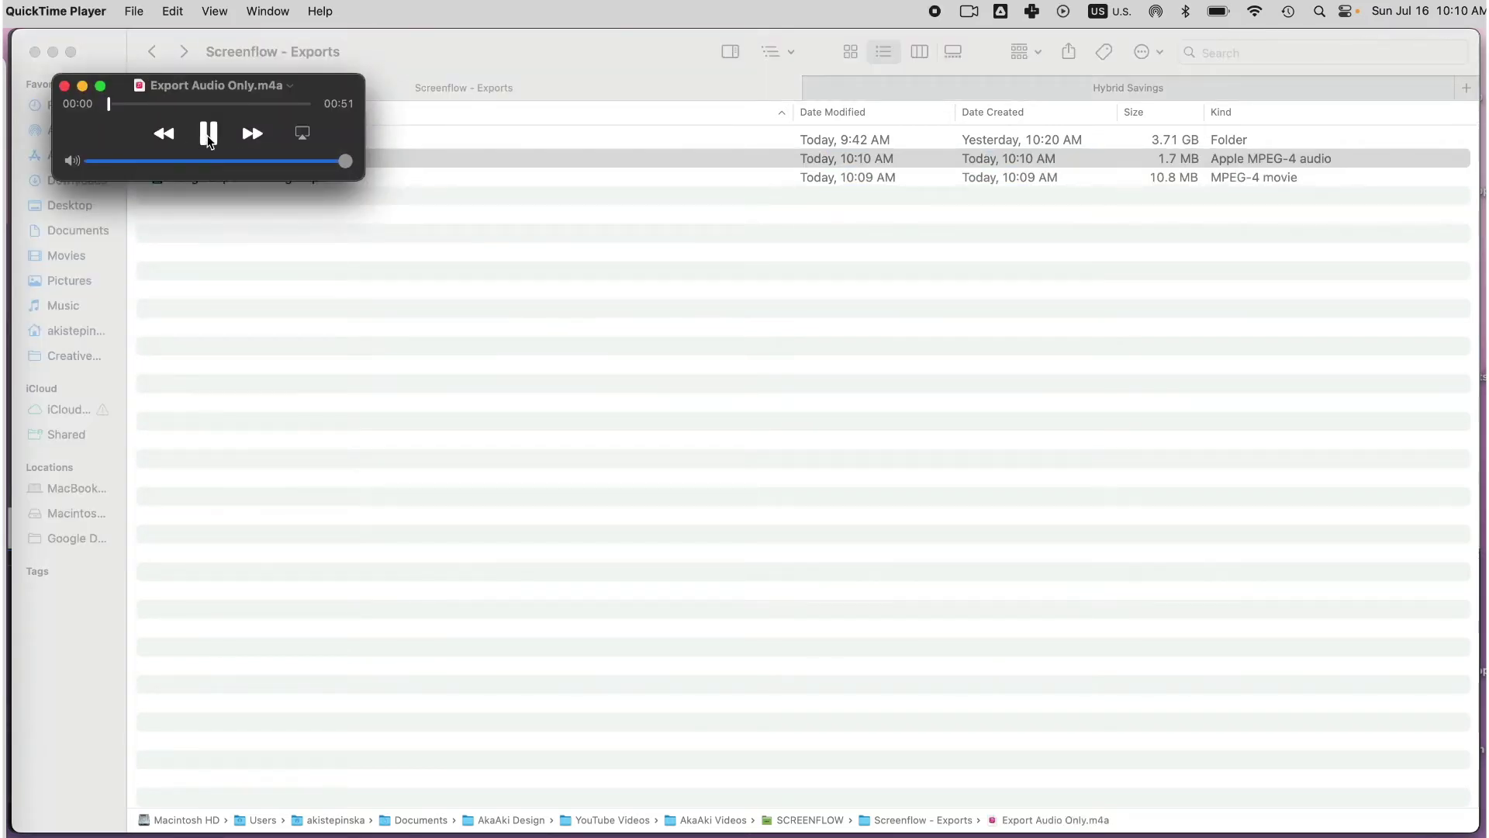
click(209, 135)
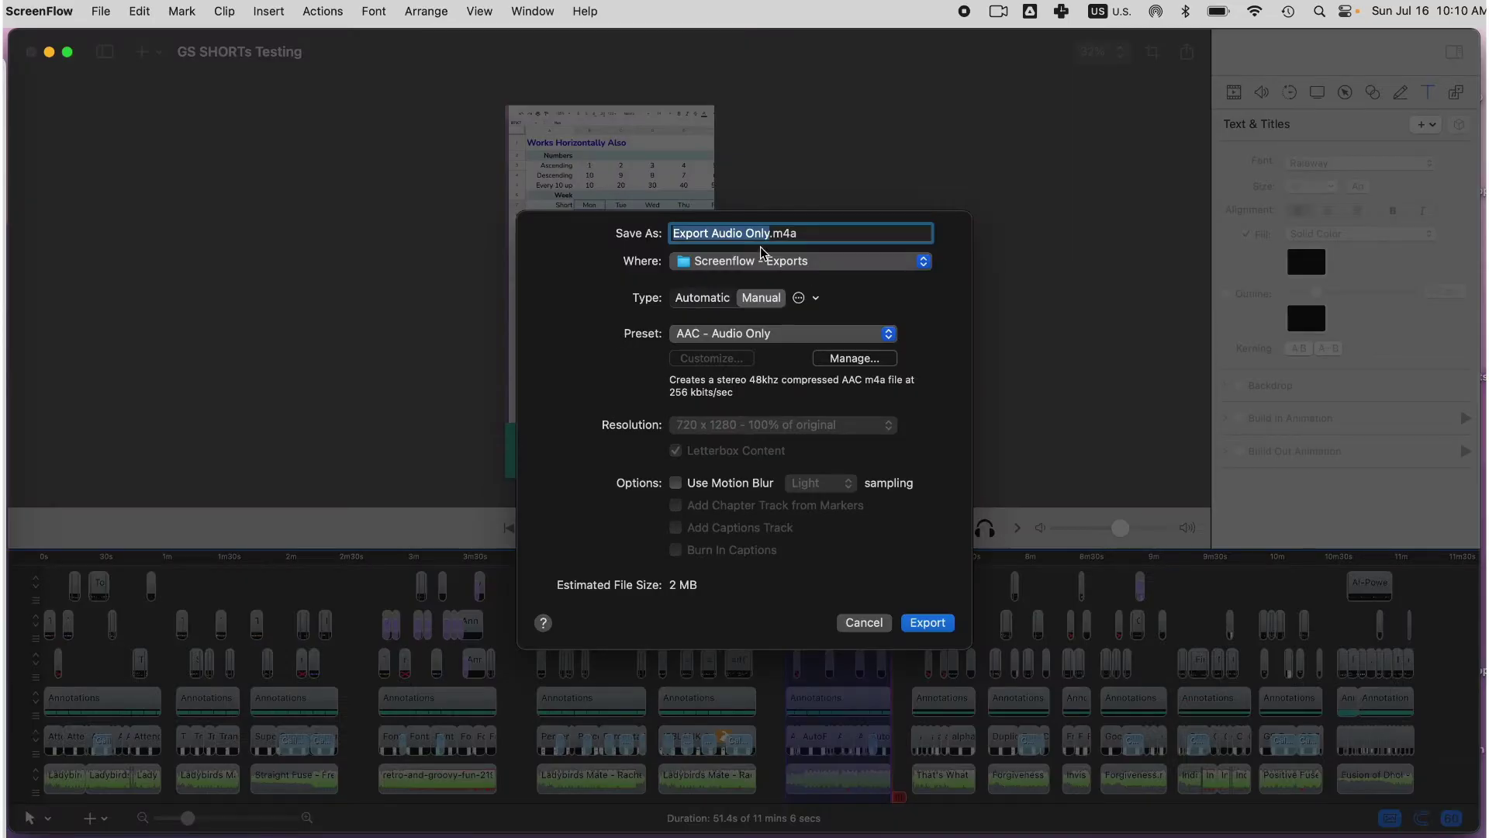
Step: Rename the export to 'Export Video Only', pick the Web - High preset, and uncheck AAC audio
double_click(729, 233)
text(Video)
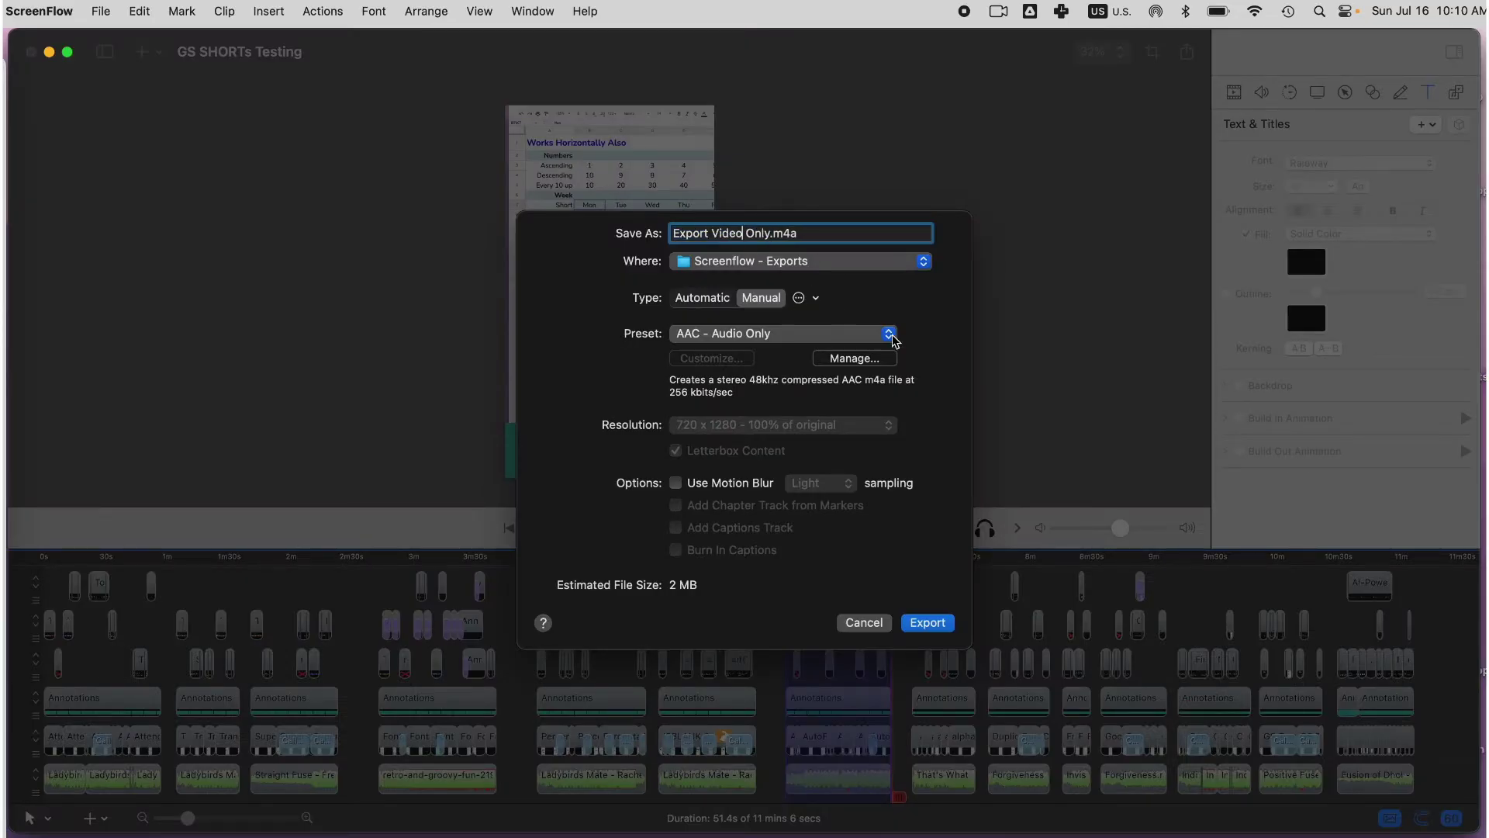
click(889, 334)
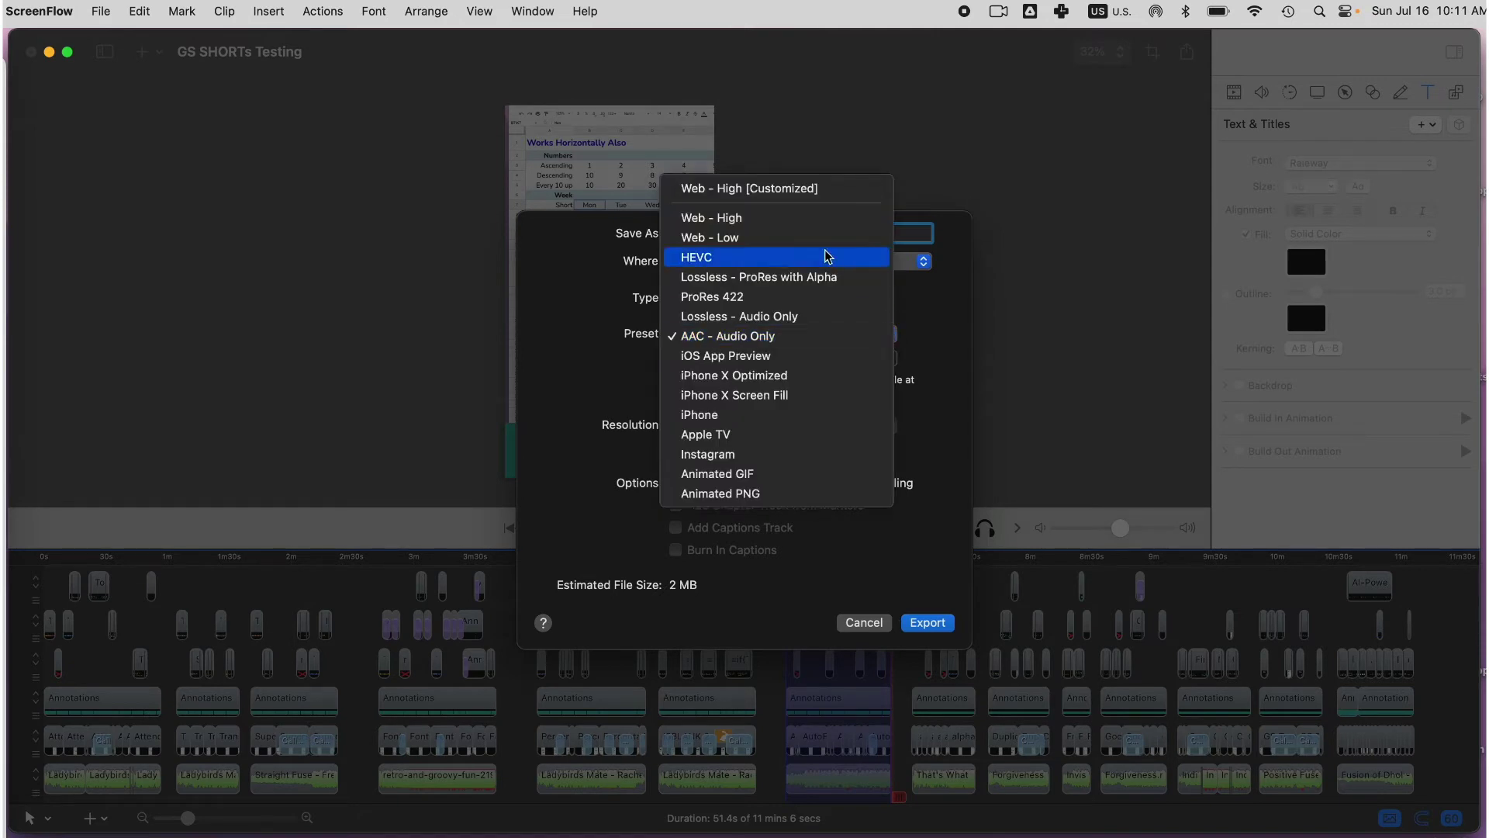
click(832, 220)
click(707, 359)
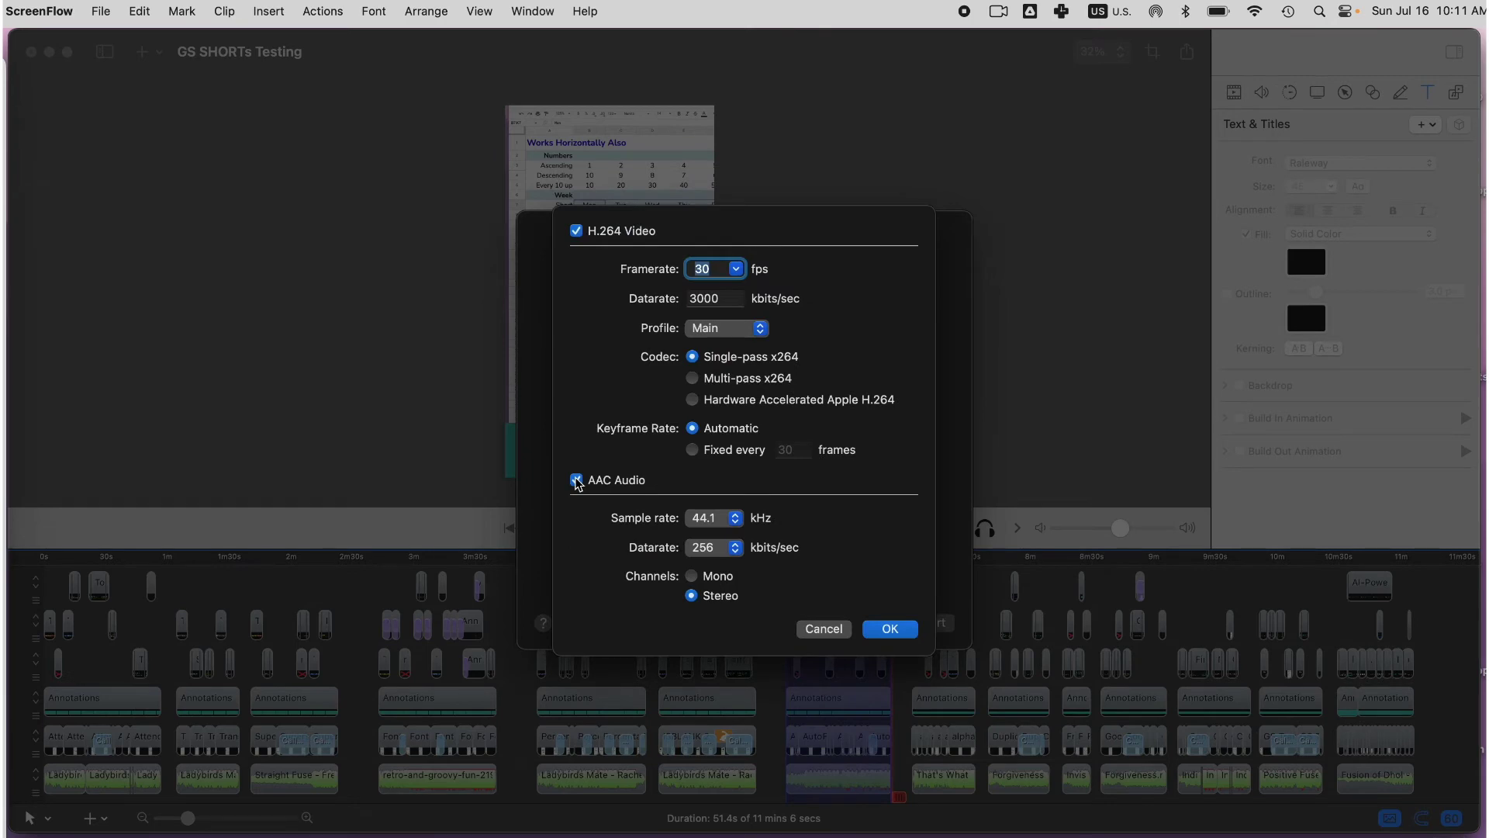
click(576, 480)
Step: Confirm the video-only settings, open Export Video Only.mp4 in QuickTime Player, and play it briefly
click(890, 628)
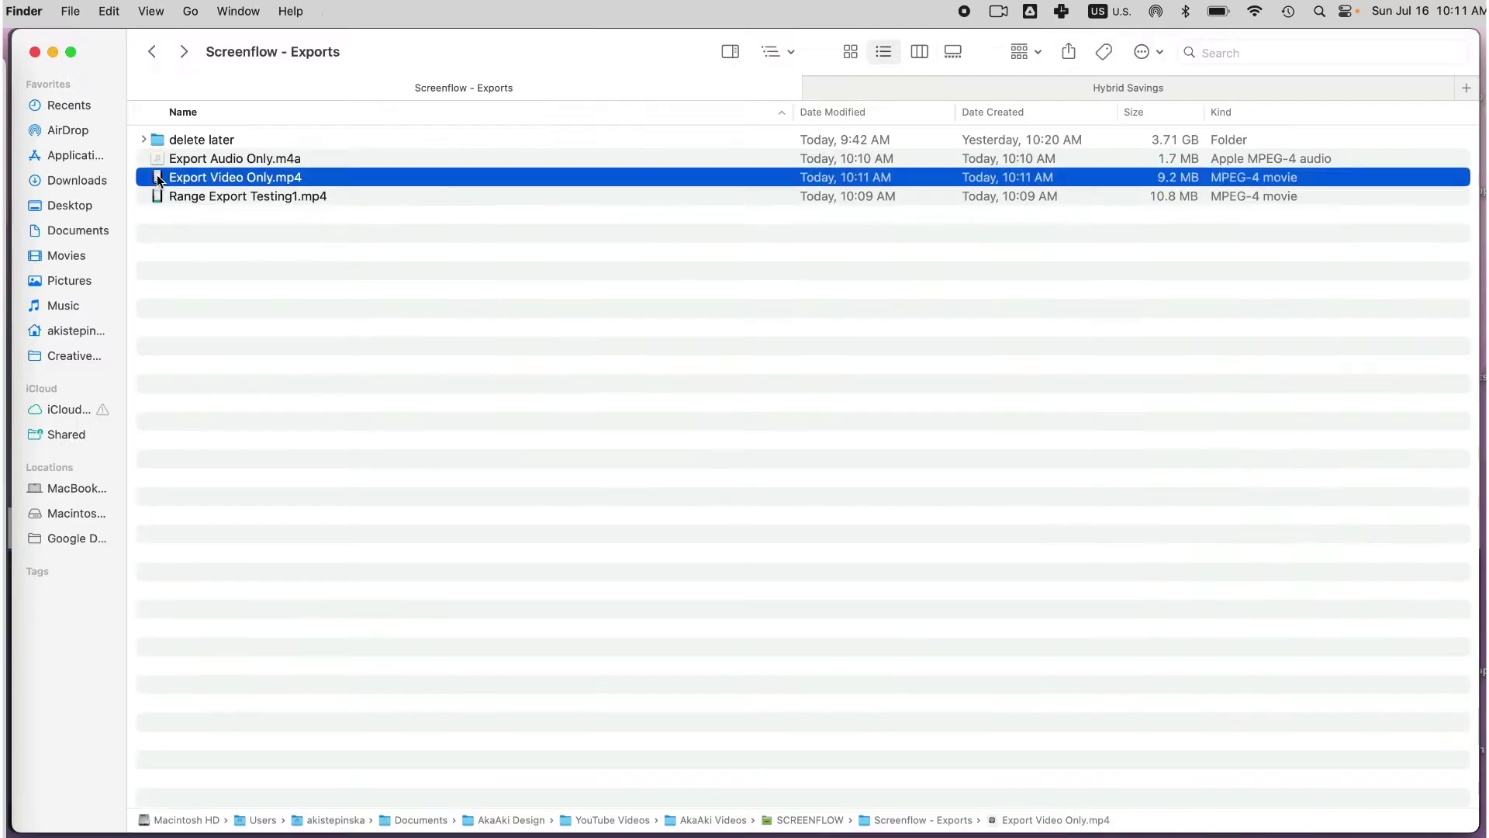
right_click(160, 175)
mouse_move(341, 211)
click(480, 204)
key(space)
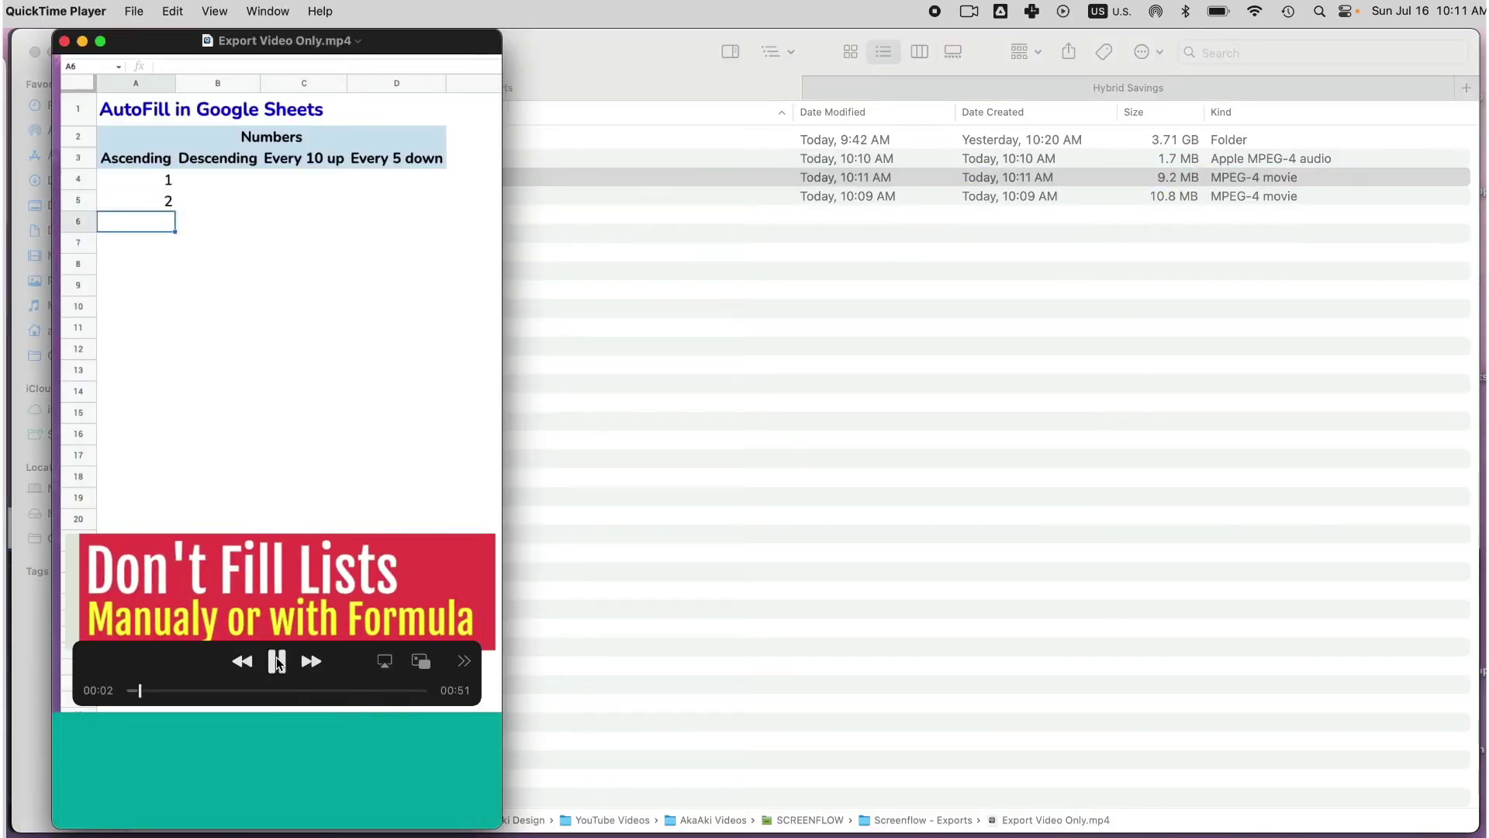
key(space)
Step: Show the clips strip and the audio track to confirm the audio is flat
click(215, 10)
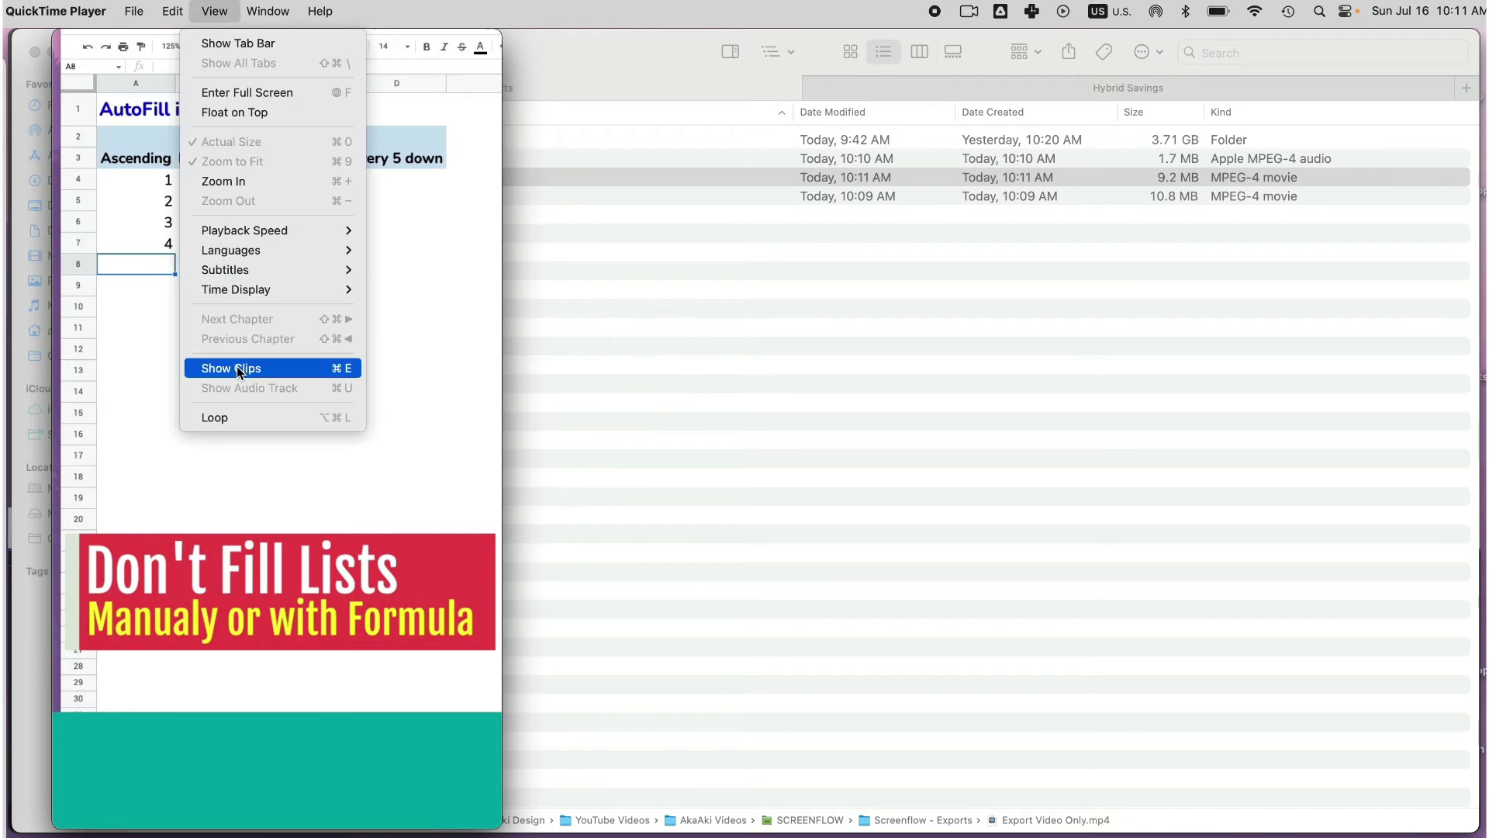
click(236, 367)
click(214, 11)
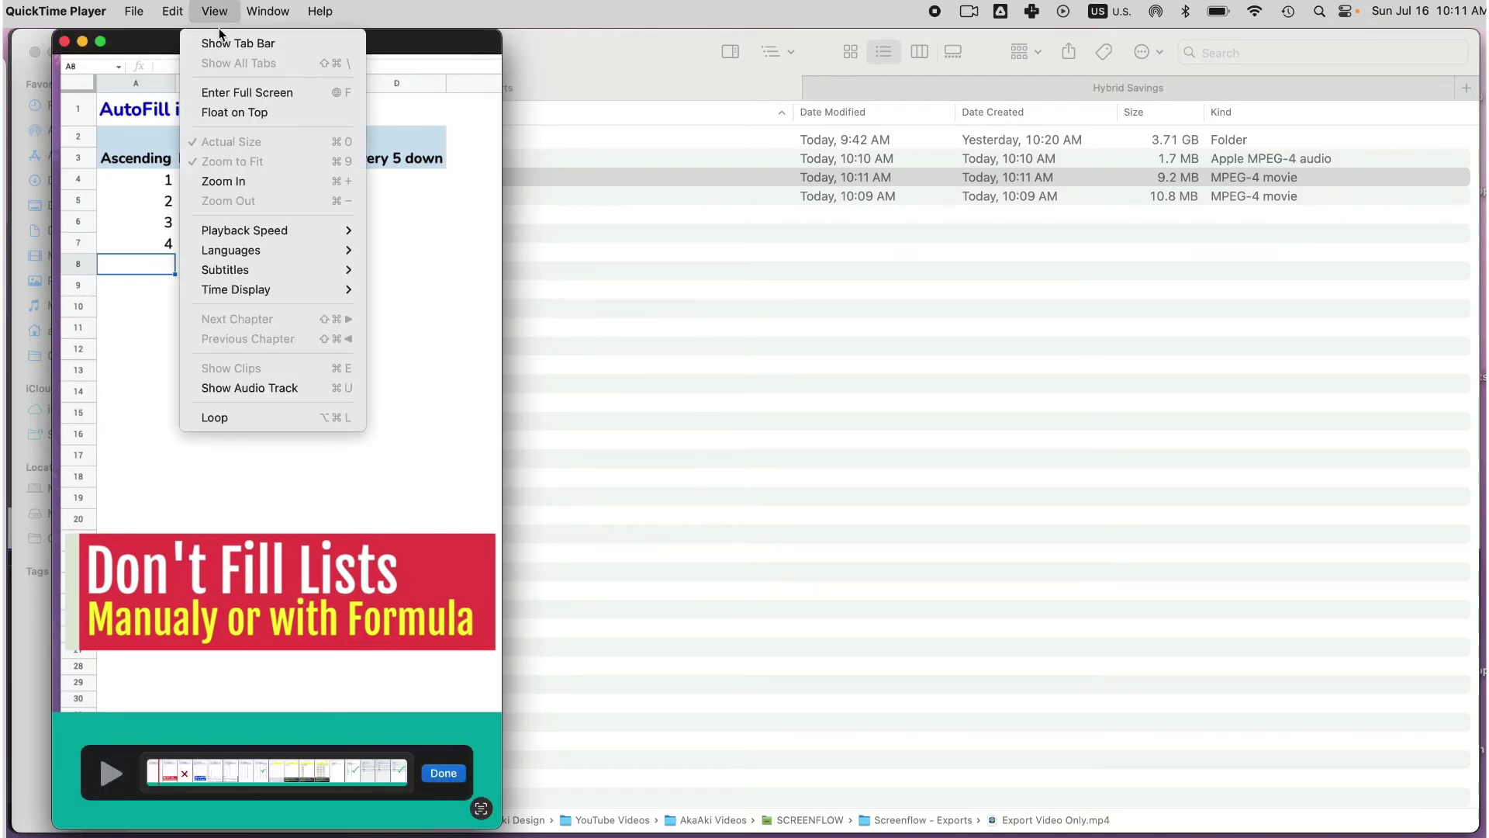
click(249, 388)
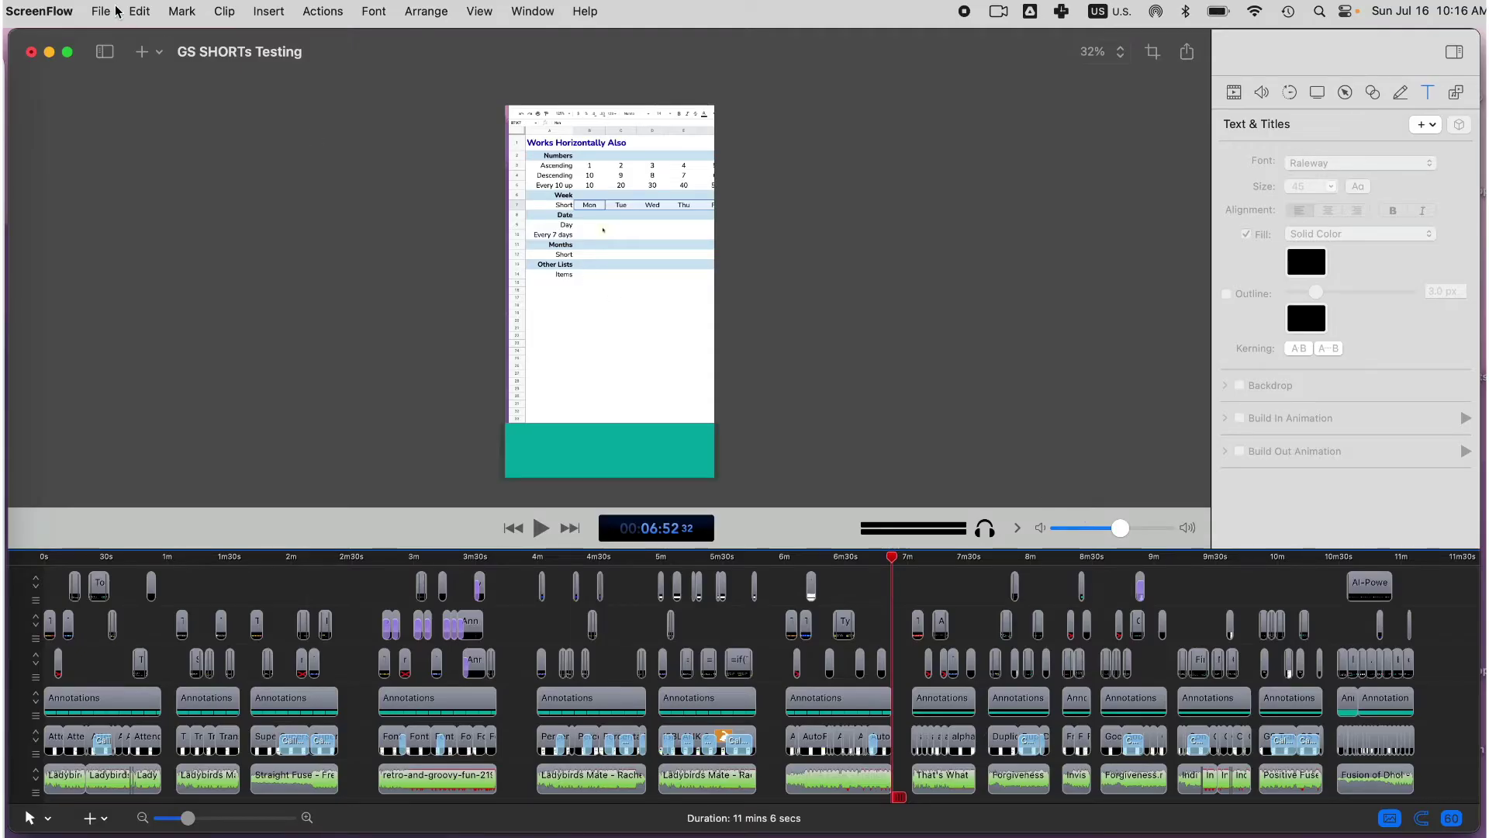
Step: Add Google Search SGE Google Sheets, GS SHORTs Testing and Screenflow Remove Unused Media2 to a Batch Export
click(114, 11)
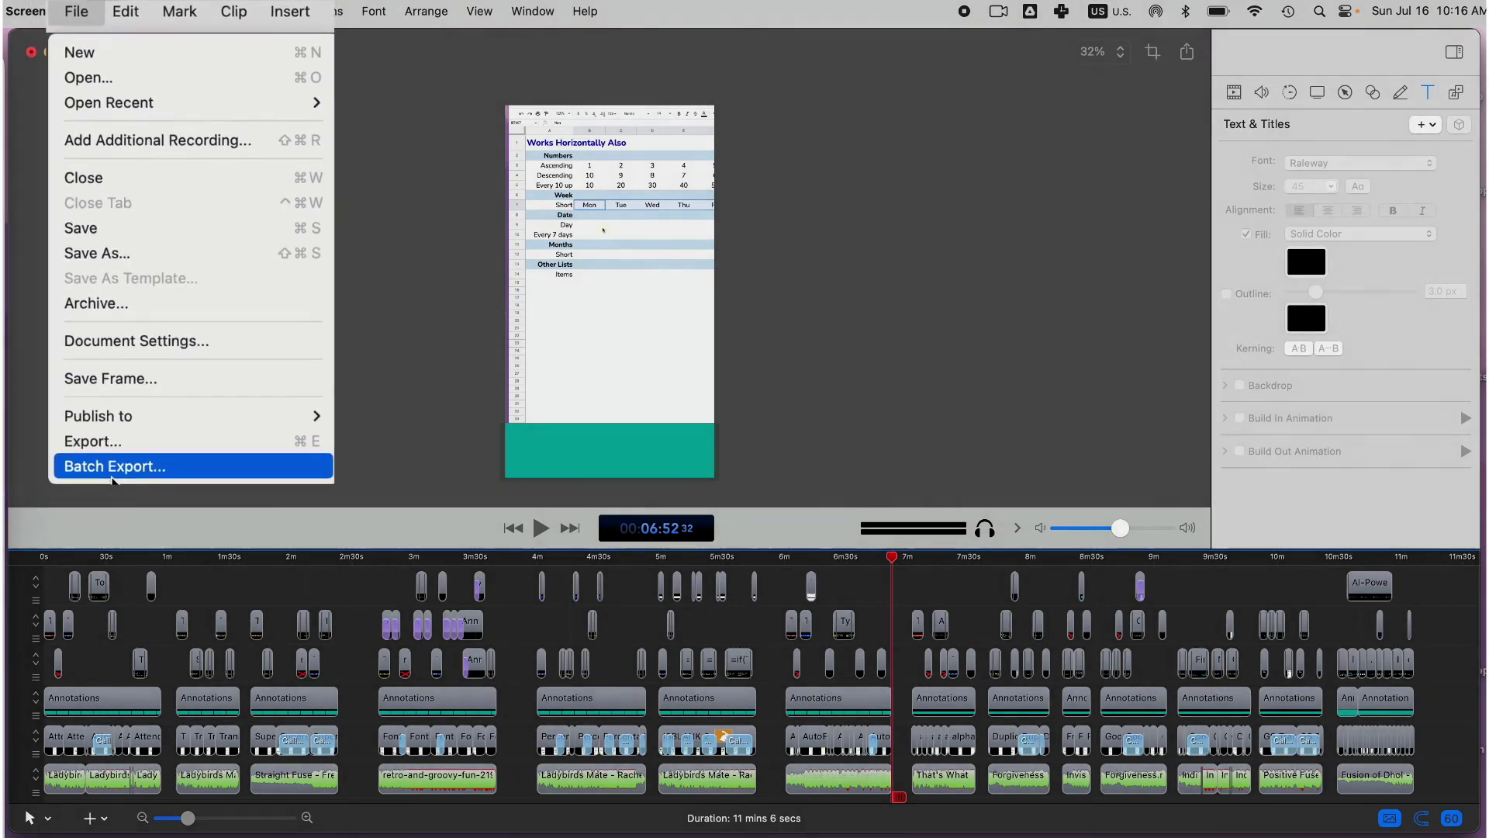
click(129, 372)
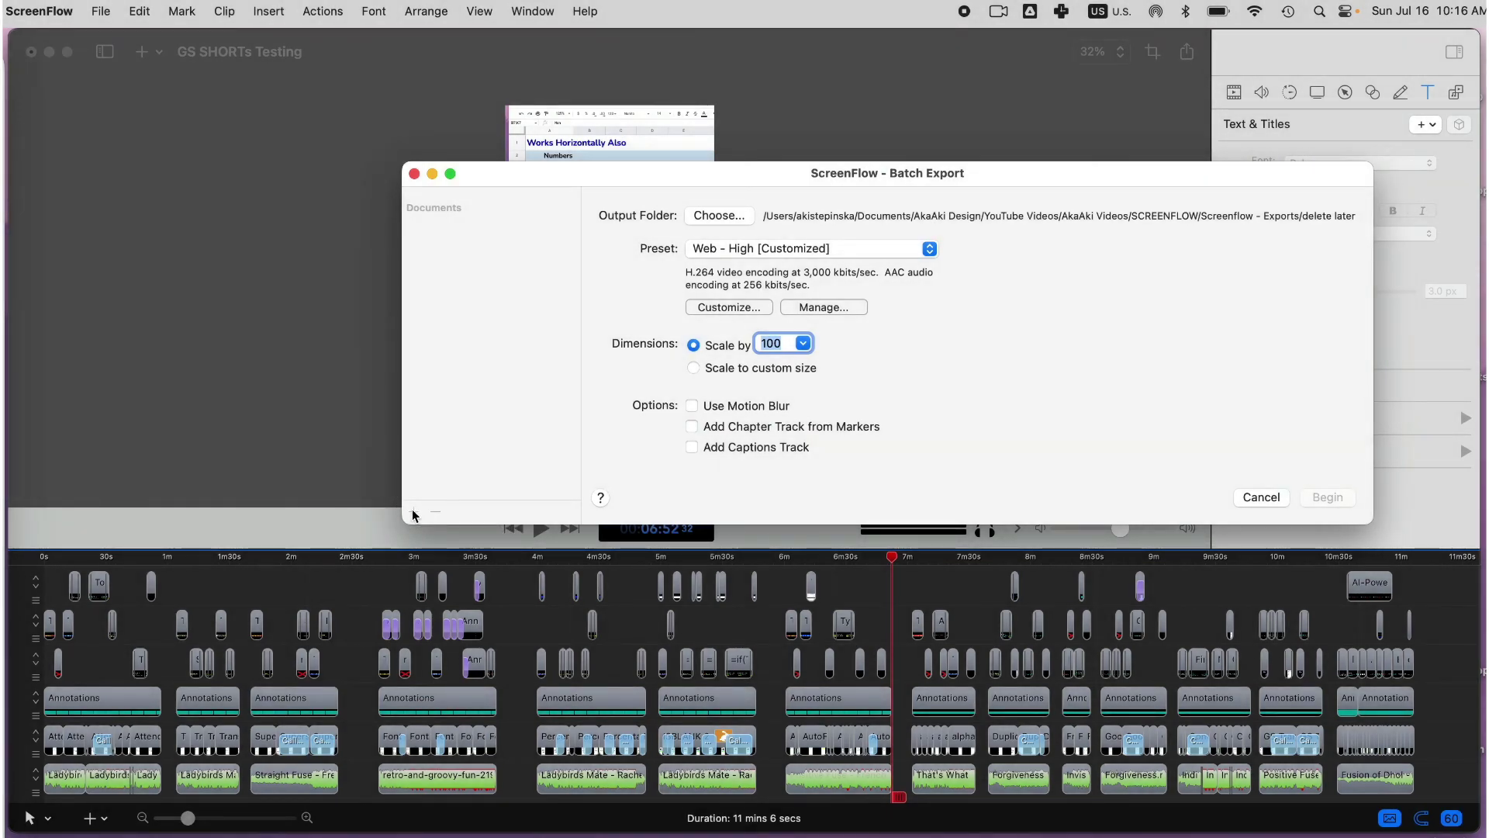
click(411, 510)
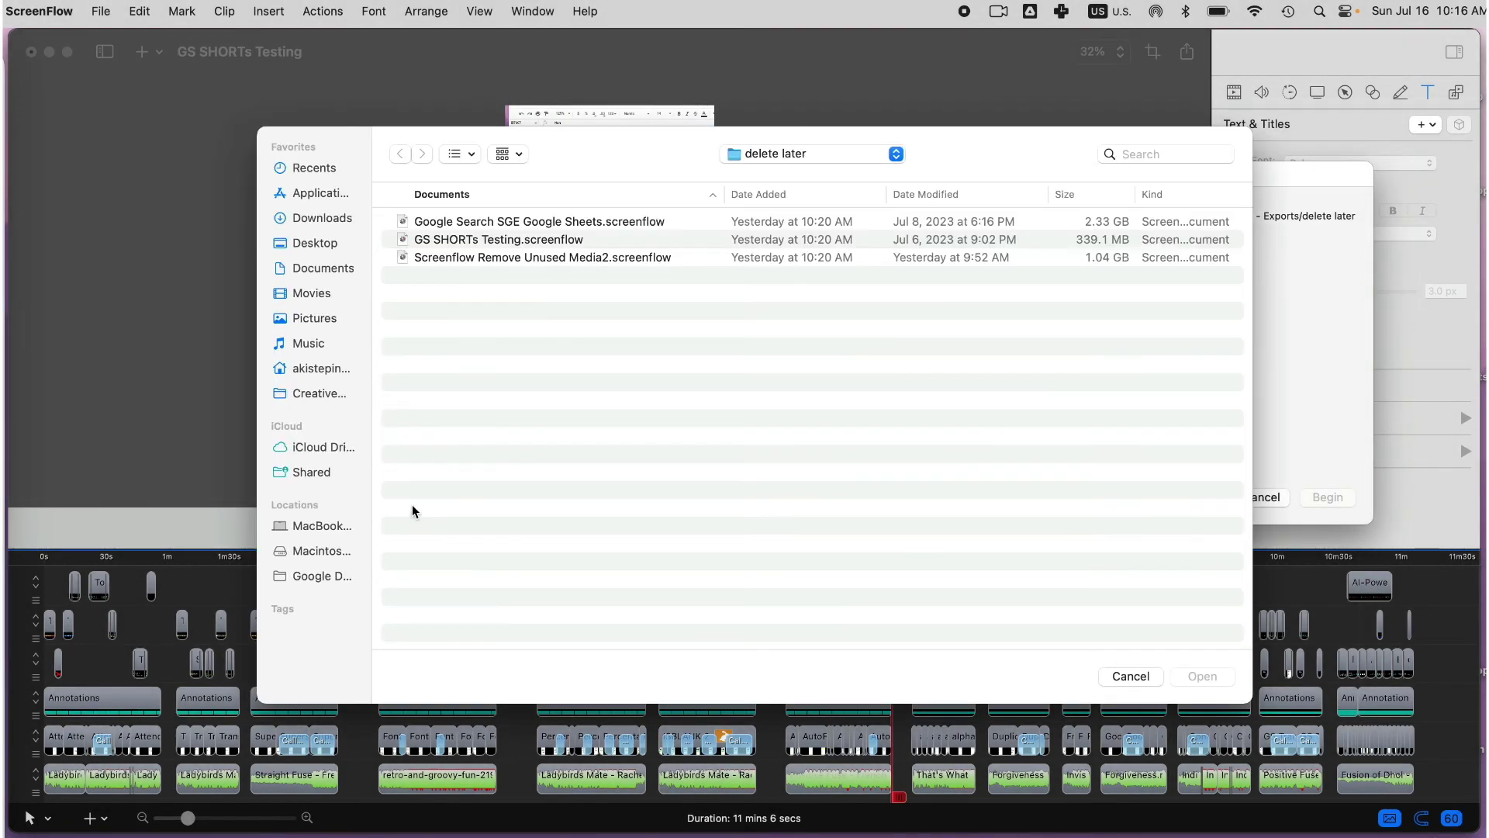
click(461, 225)
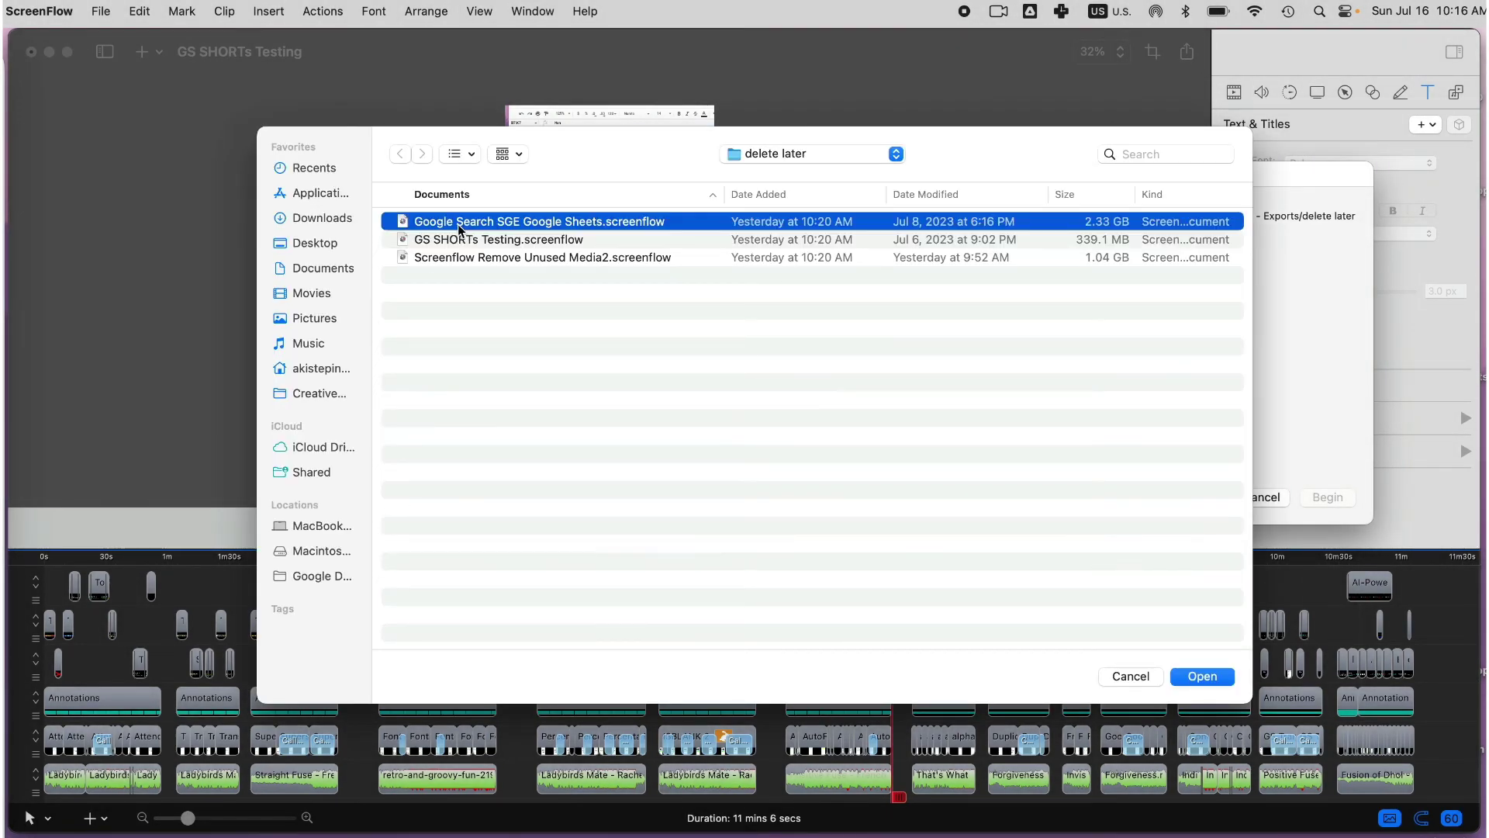
shift+click(461, 240)
shift+click(461, 258)
click(1202, 676)
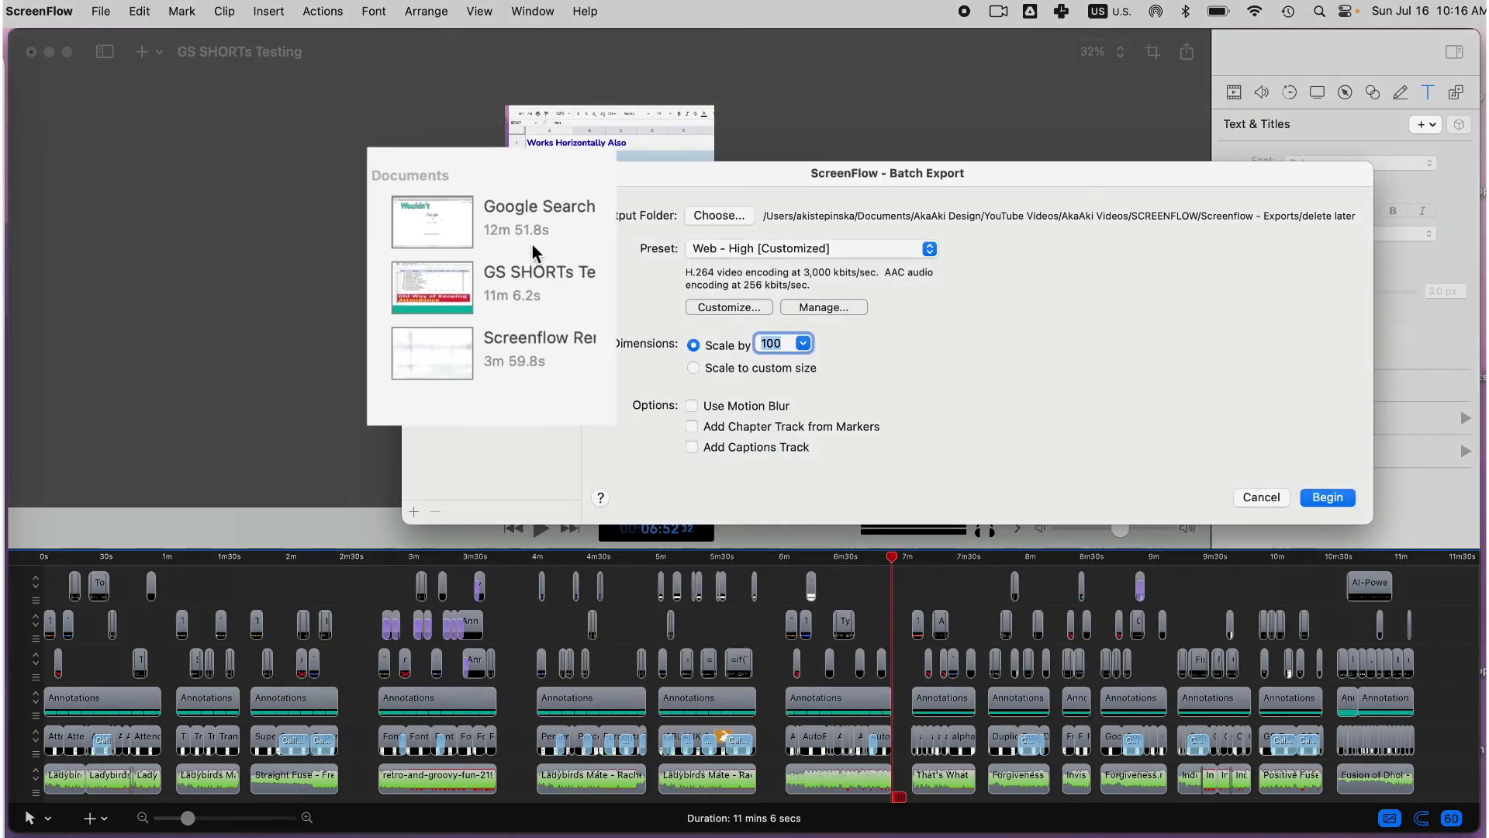
Step: Set the batch output folder to delete later, keep Web - High preset at 30 fps
click(718, 215)
click(1194, 674)
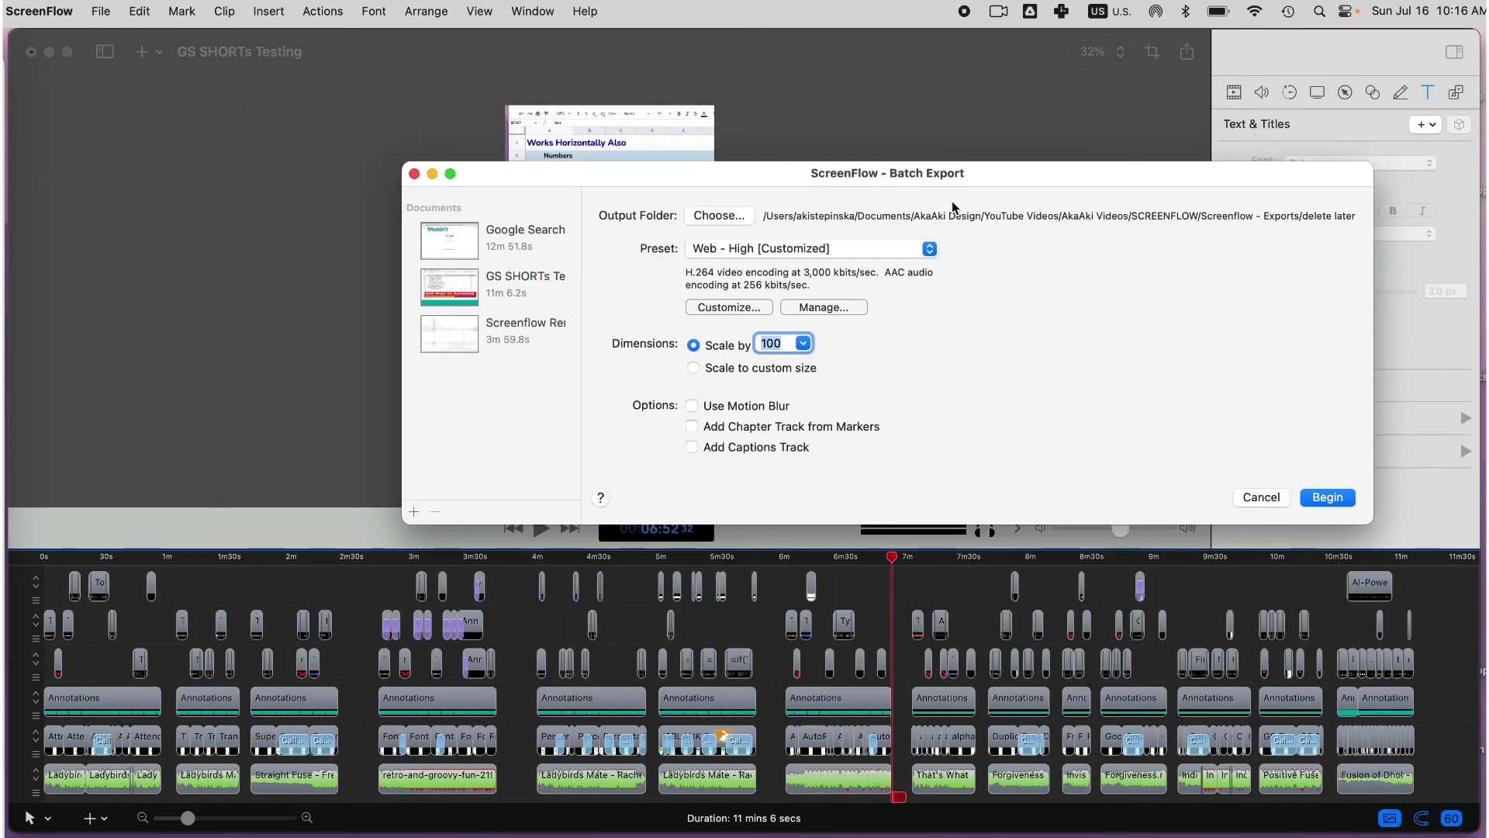
click(933, 248)
click(933, 230)
click(775, 301)
click(880, 249)
click(845, 310)
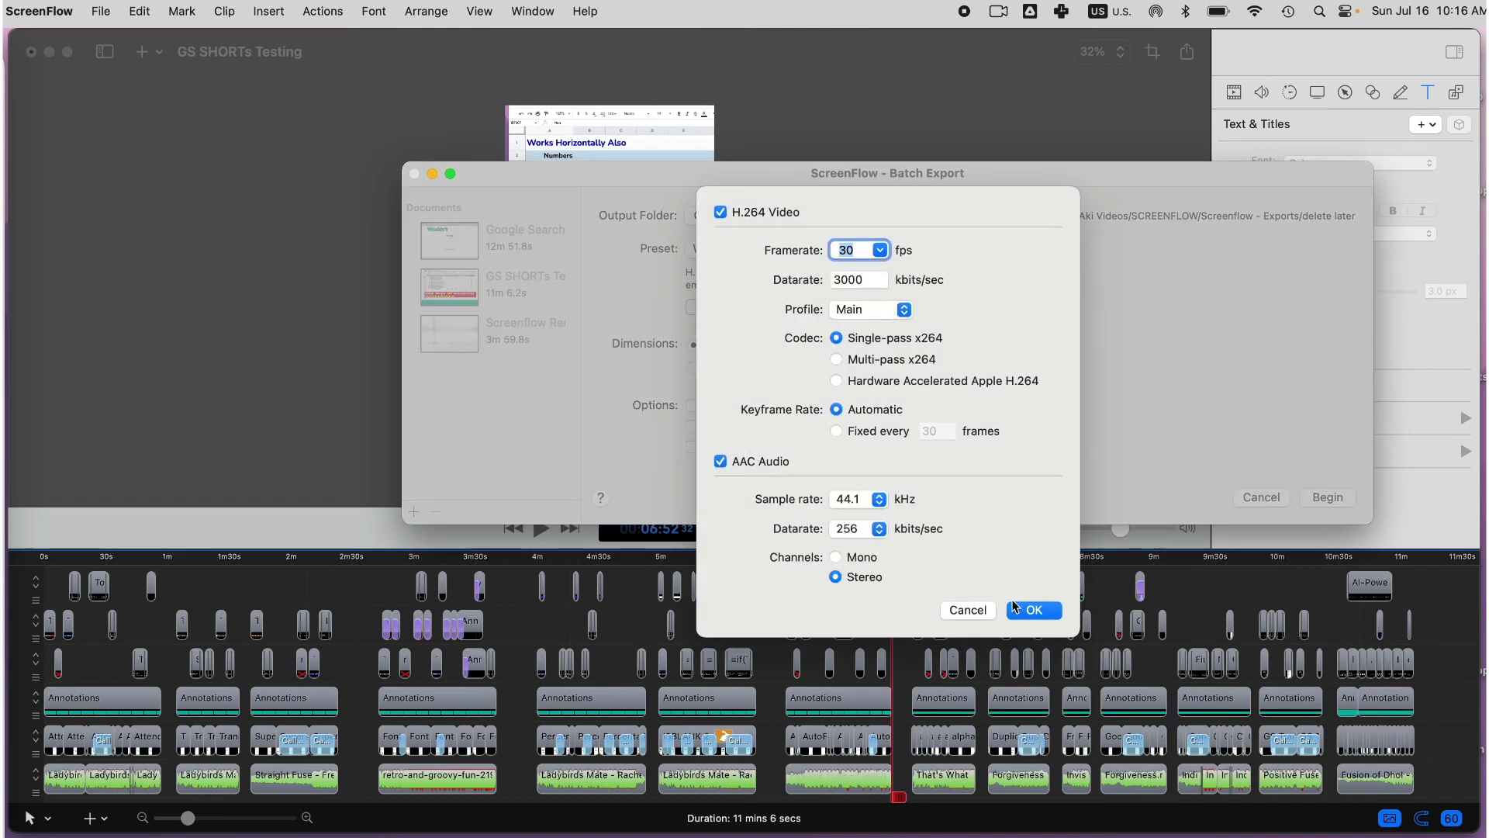
click(1033, 609)
Step: Scale the batch output to a custom 1920 x 1080 size with Letterbox Content
click(802, 342)
click(802, 343)
click(694, 369)
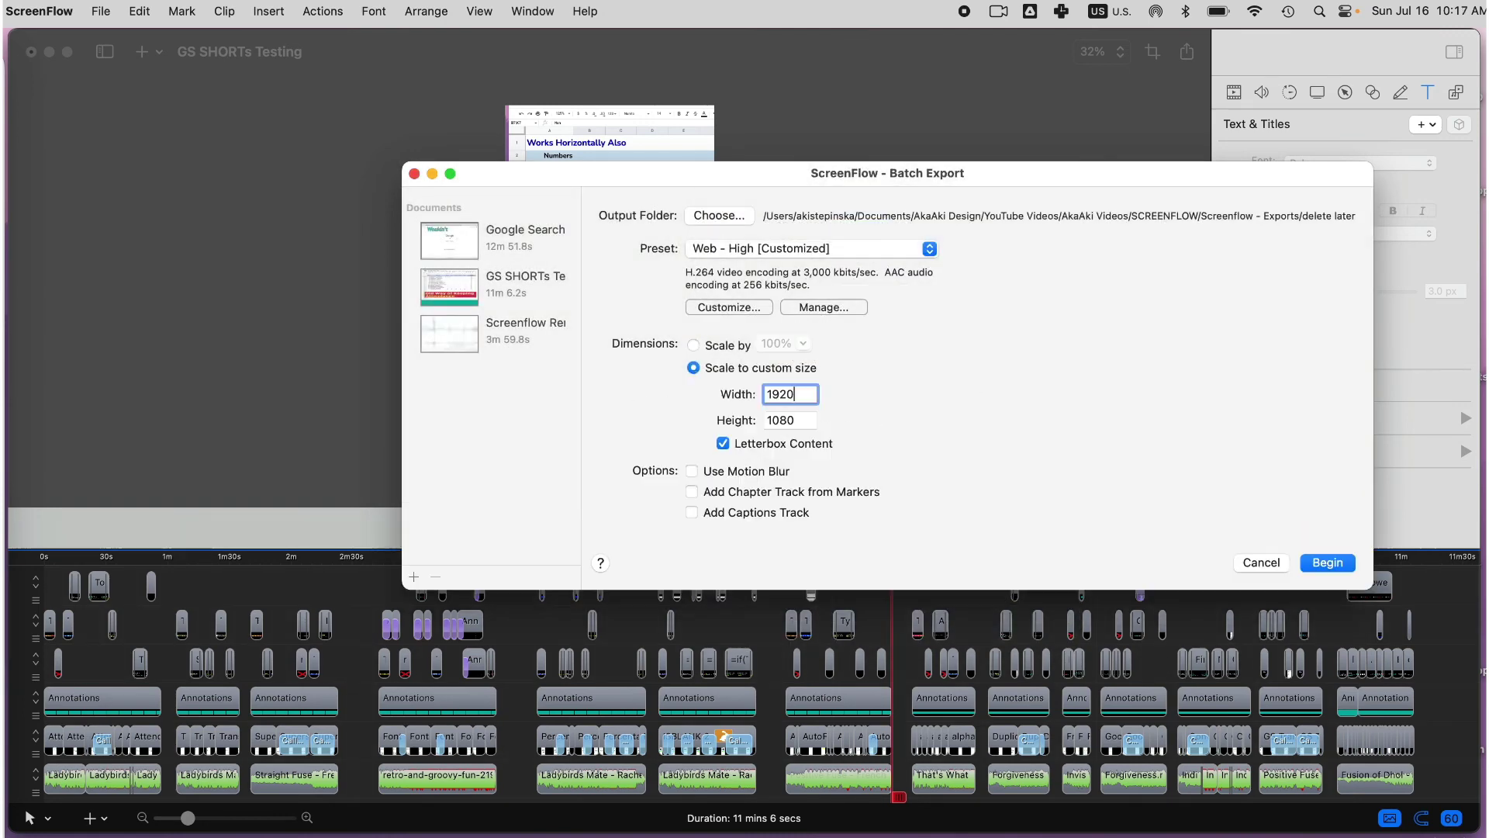
key(Tab)
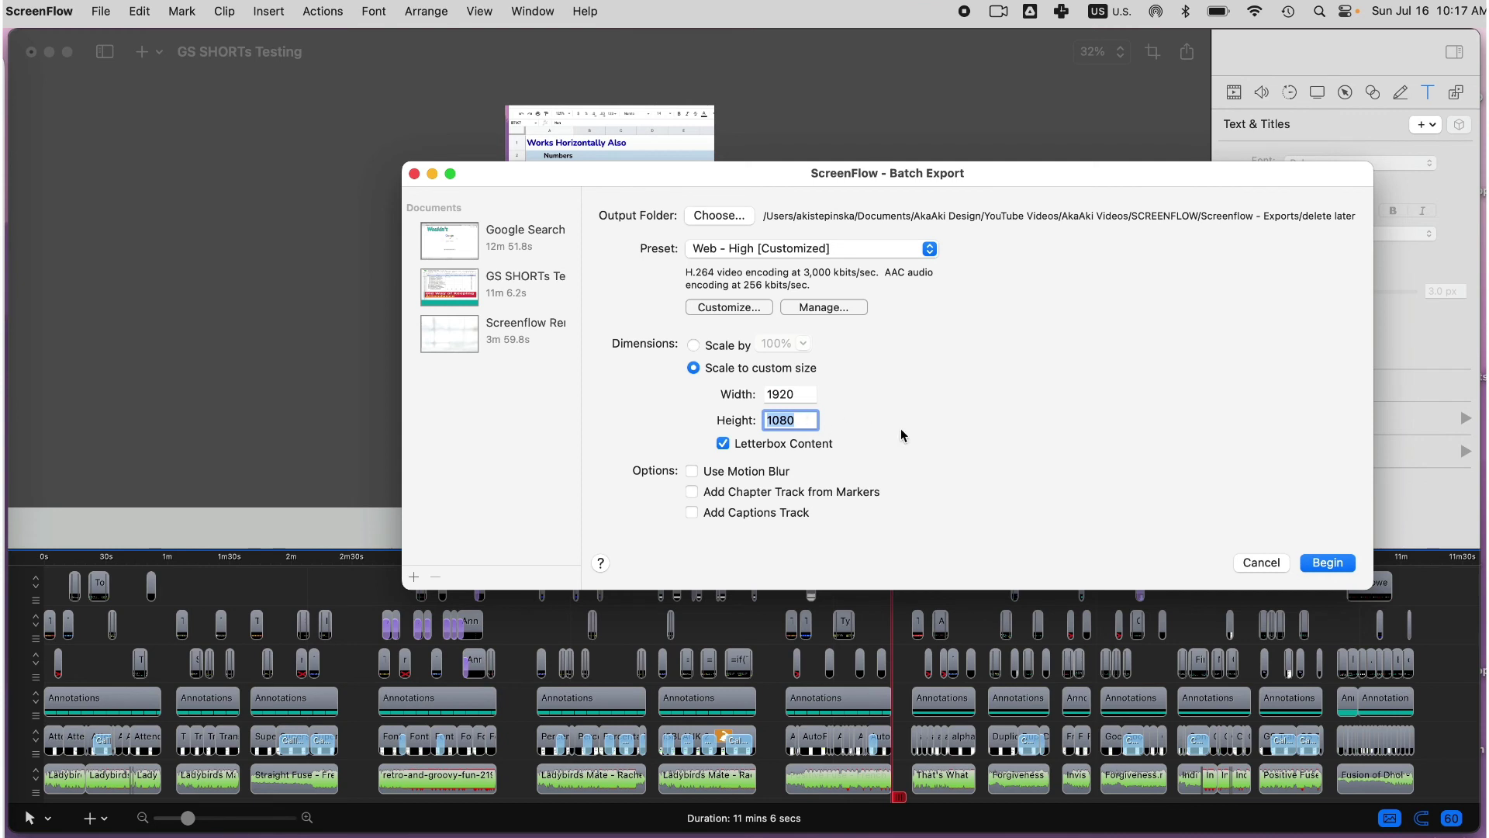
Step: Begin then stop the batch export, and remove the Google Search project from the batch list
click(1326, 561)
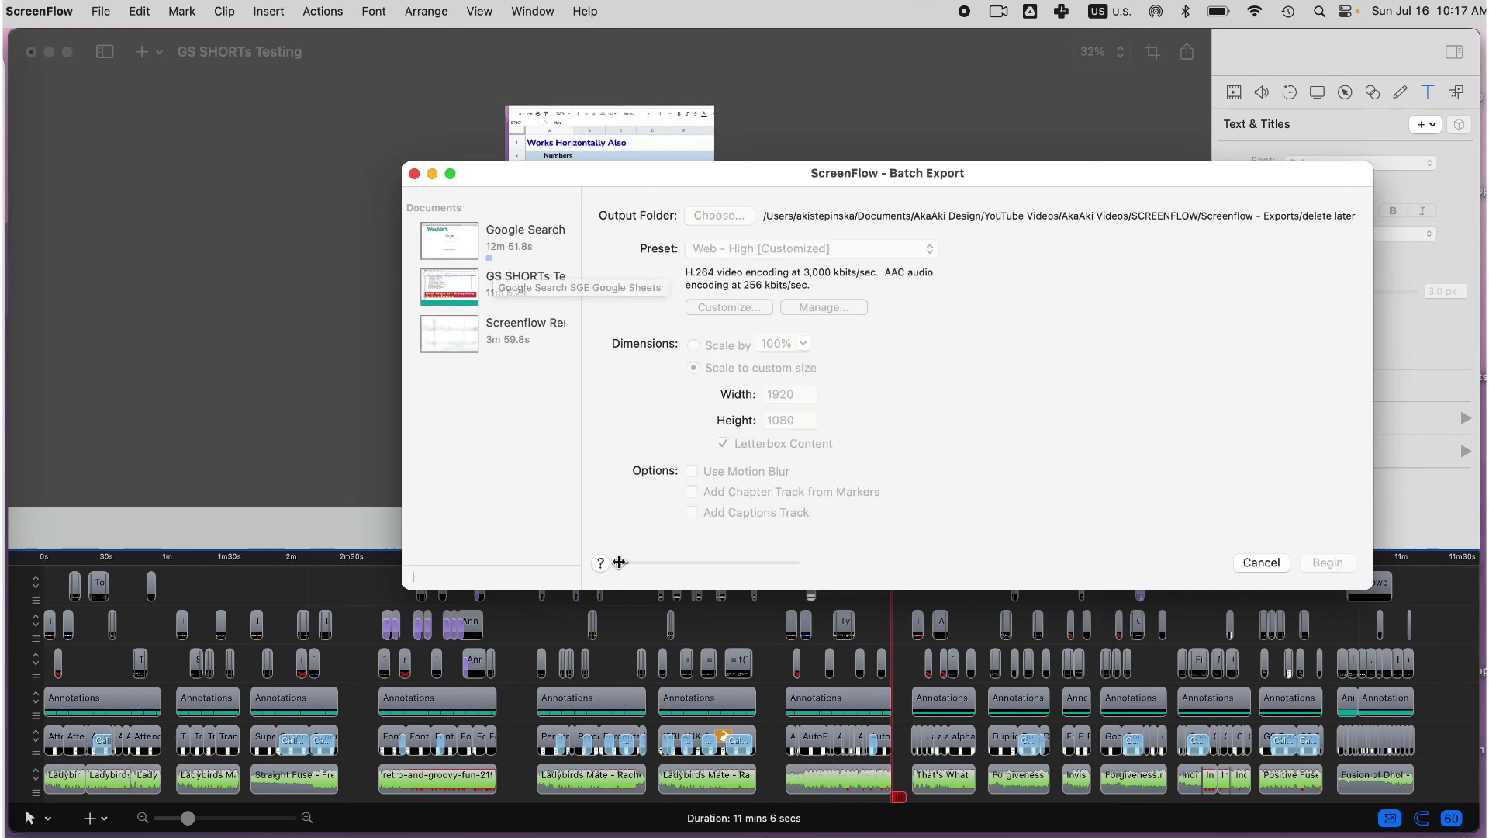
click(1242, 563)
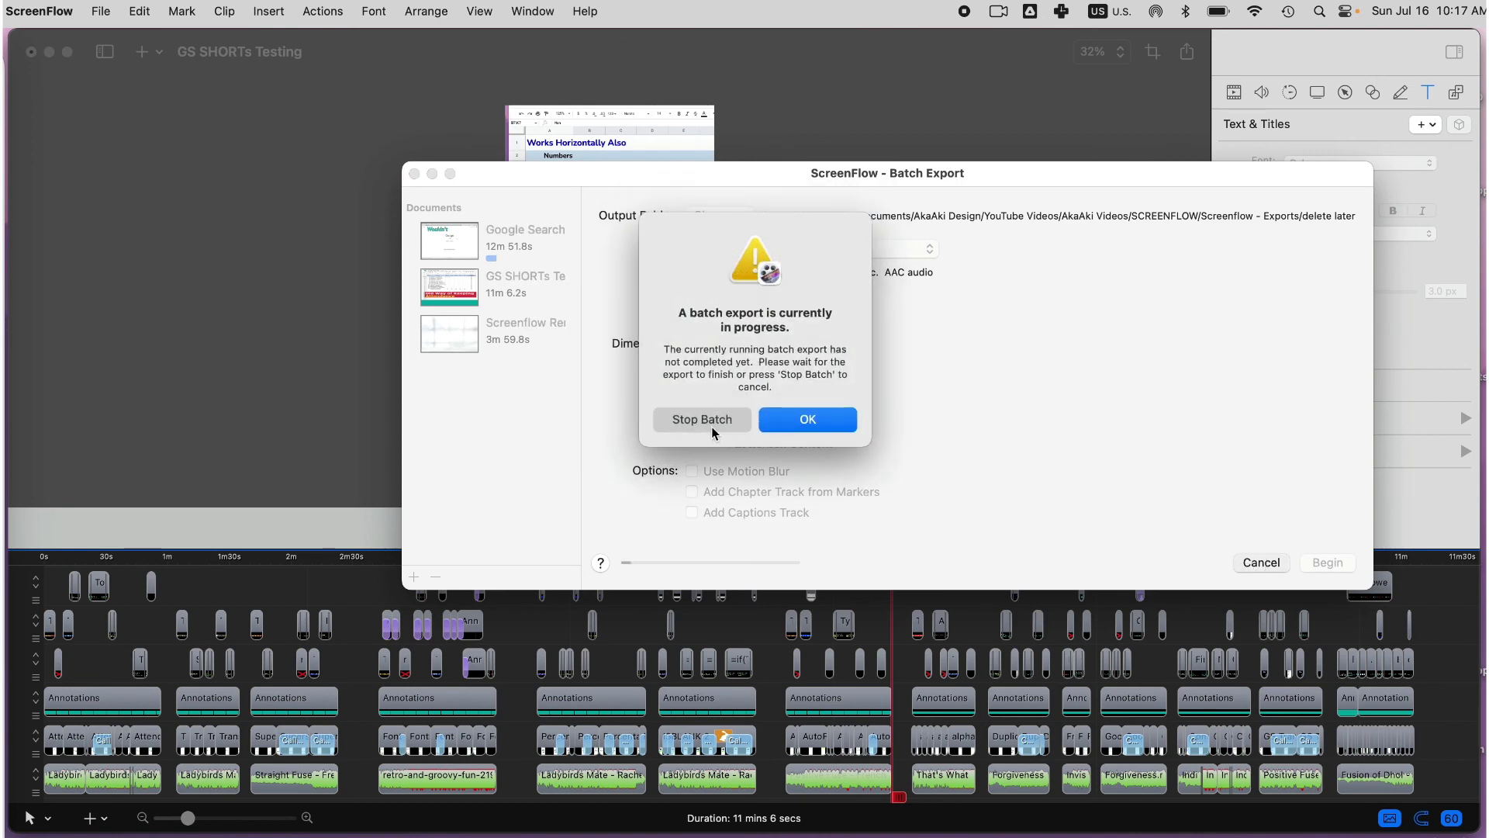
click(710, 423)
click(464, 256)
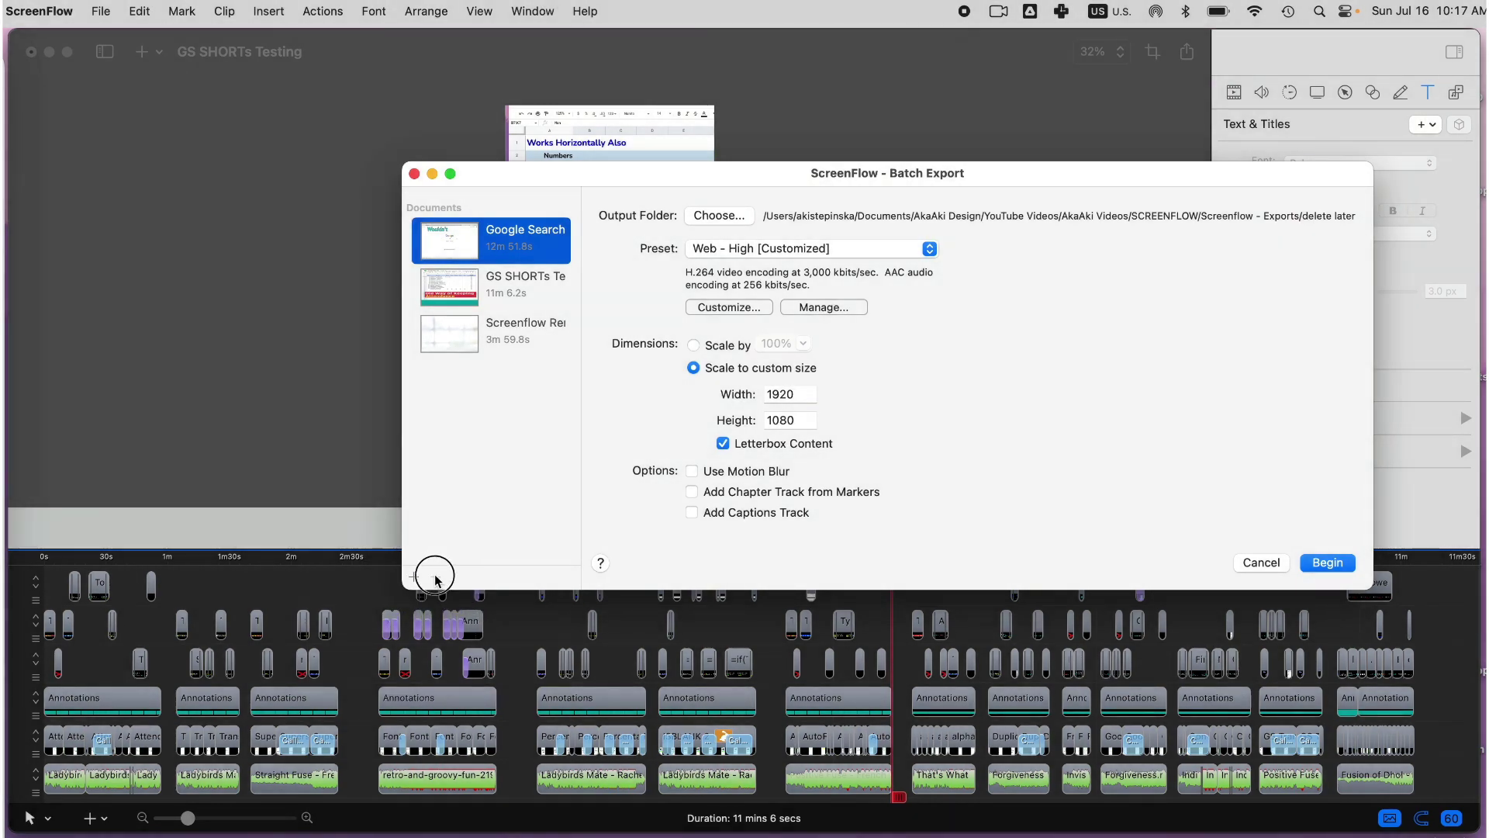
click(433, 577)
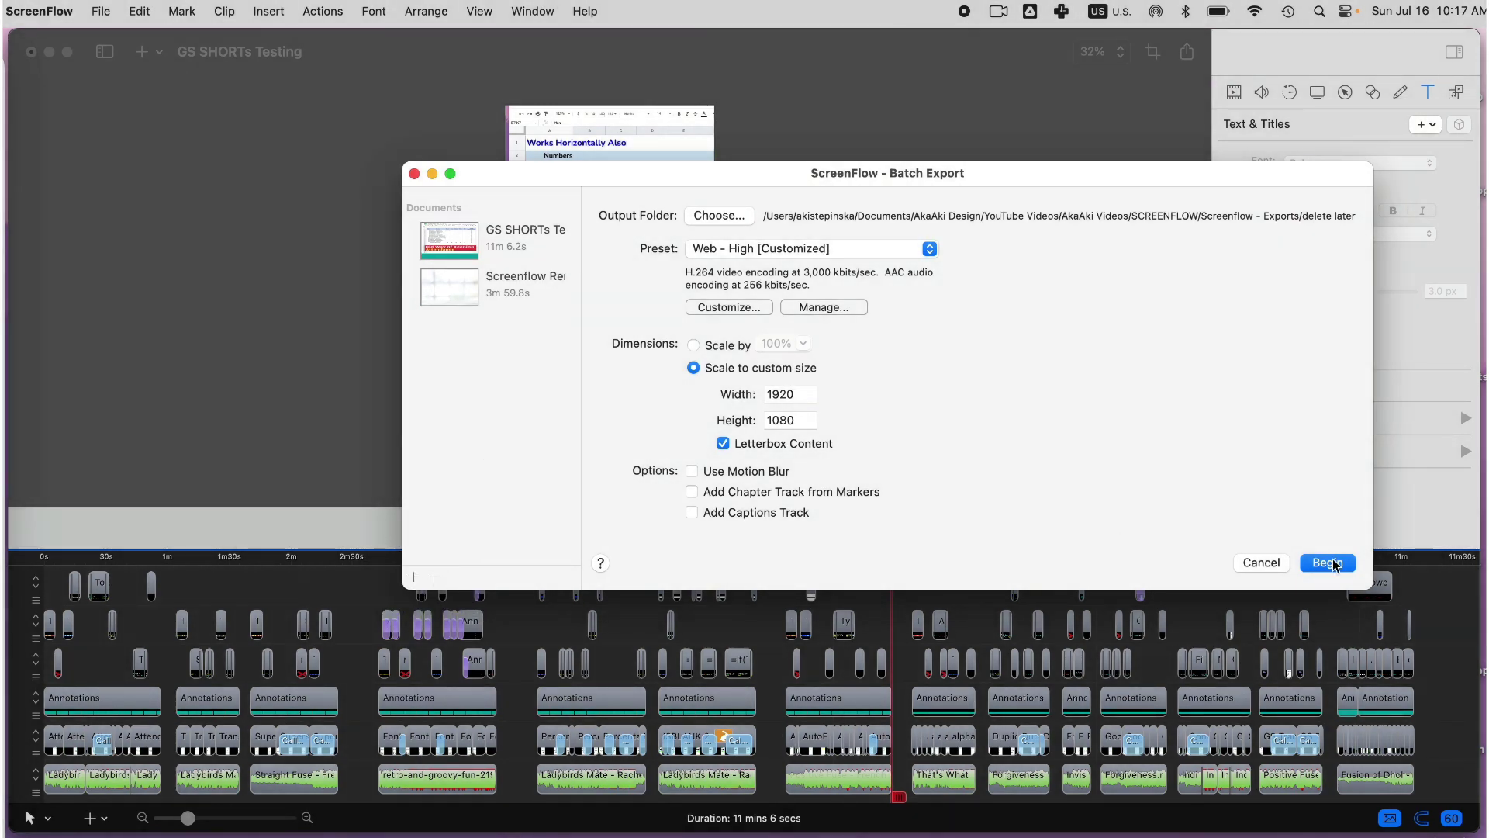